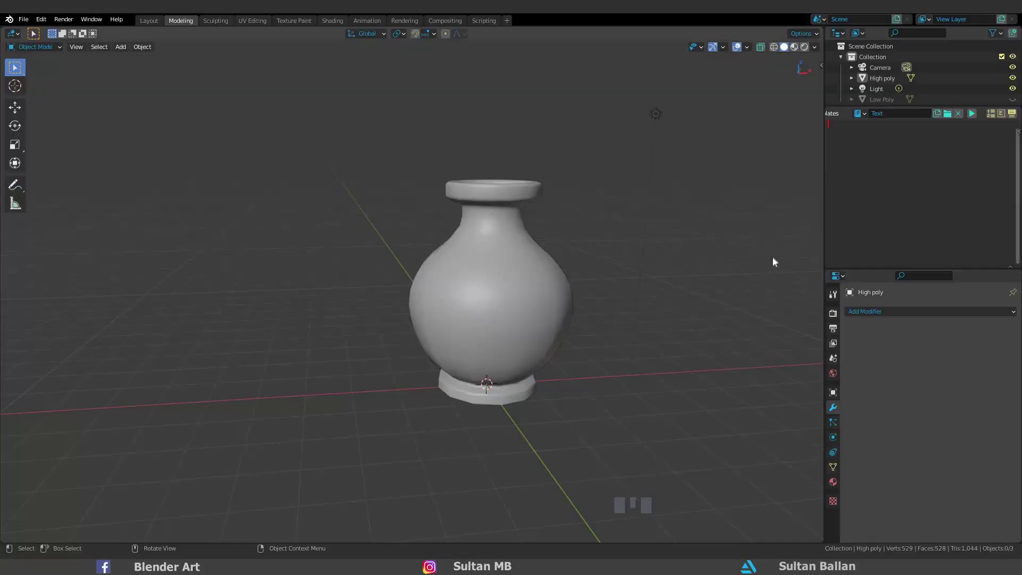
# - Add a Subdivision Surface modifier to the High poly vase, set its viewport level to 2, and apply it
pyautogui.click(851, 77)
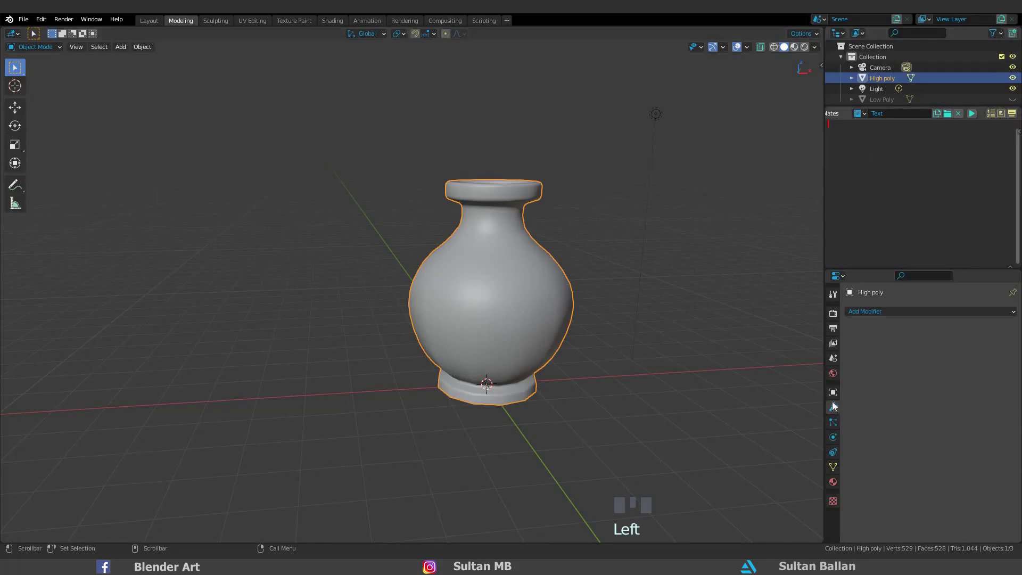
pyautogui.click(884, 312)
pyautogui.click(883, 311)
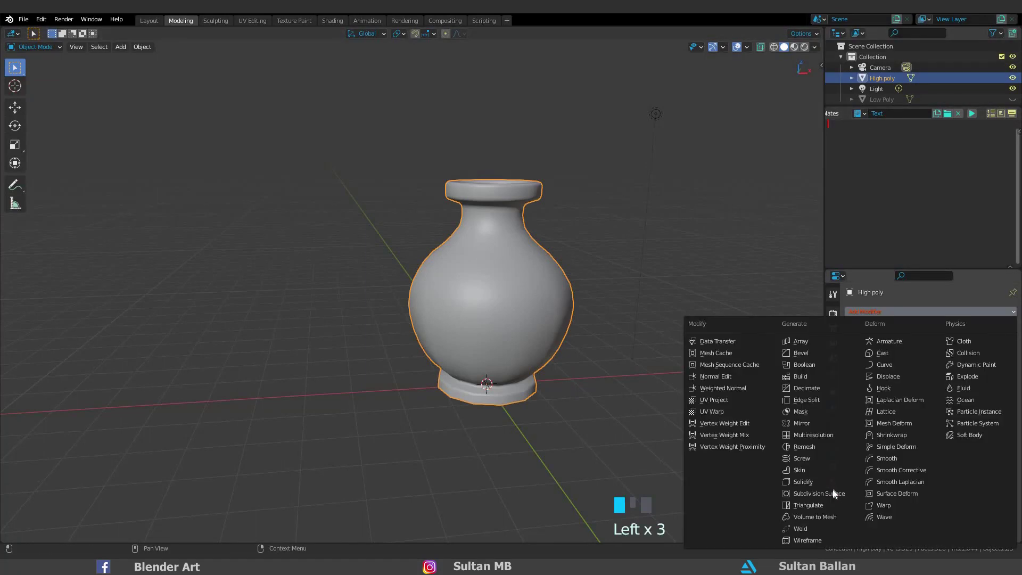
pyautogui.click(832, 493)
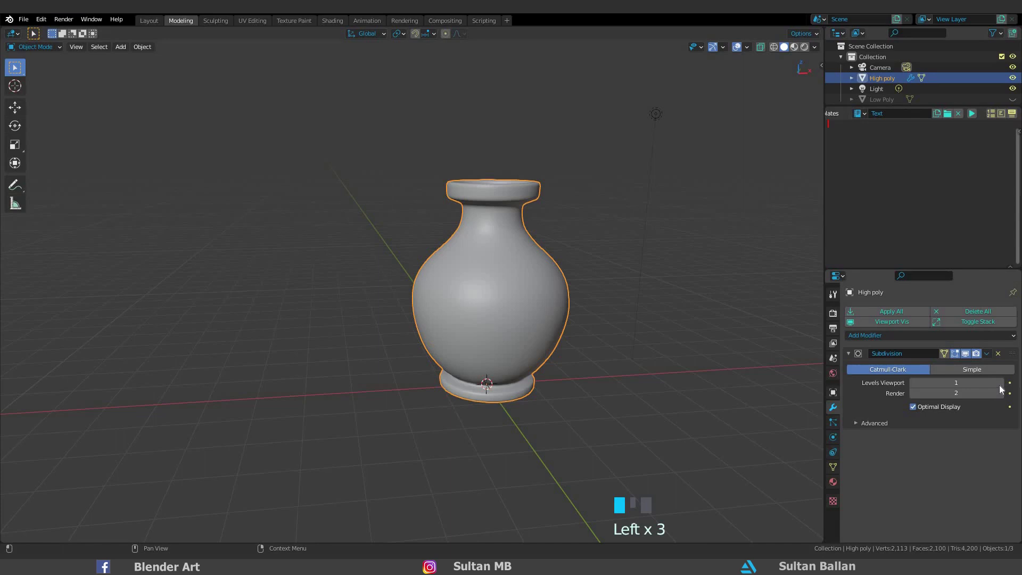
pyautogui.click(1000, 382)
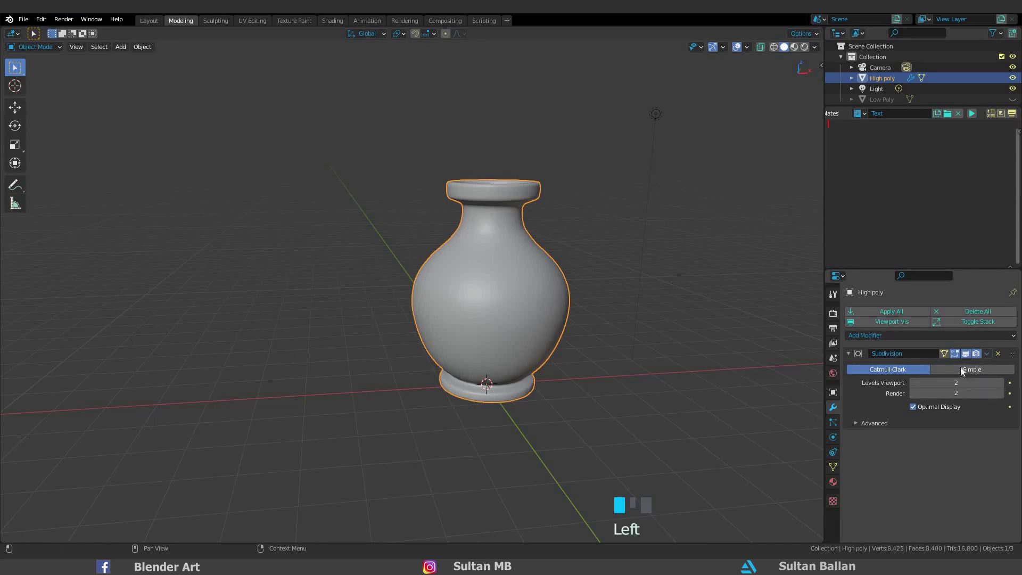
pyautogui.click(986, 353)
pyautogui.click(941, 366)
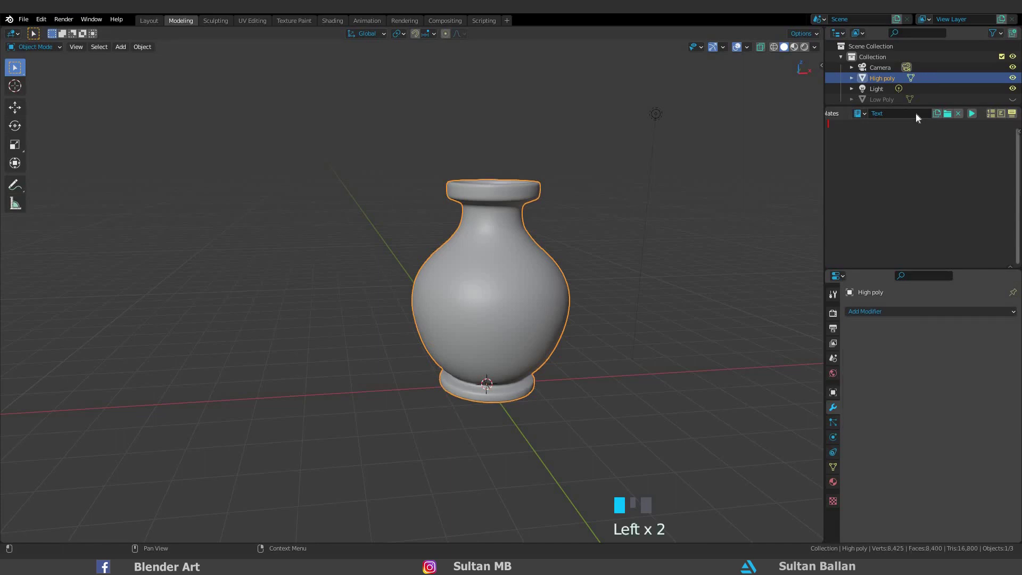
# - Add a Multiresolution modifier to the High poly vase and subdivide it four times
pyautogui.click(904, 312)
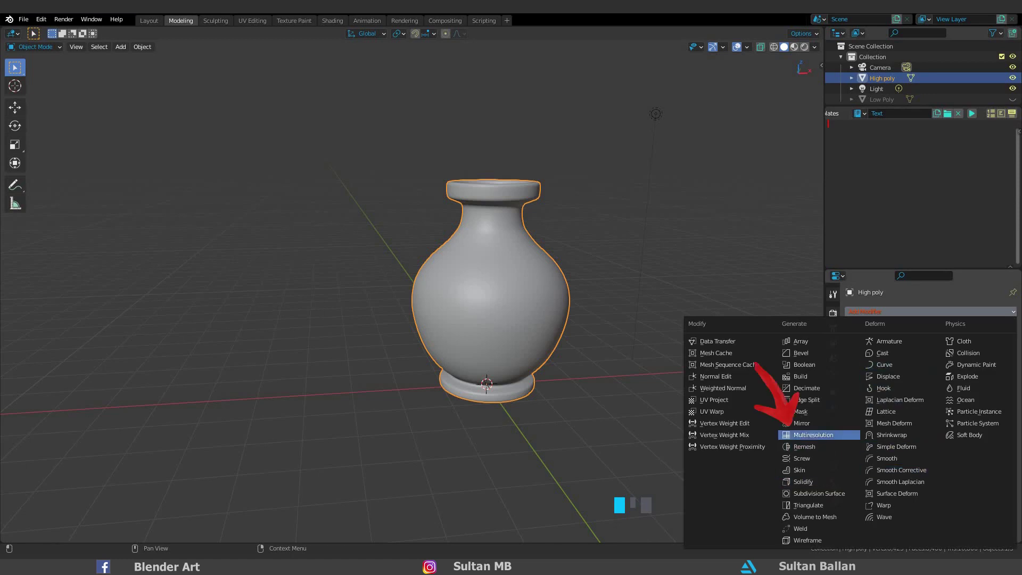
pyautogui.click(814, 435)
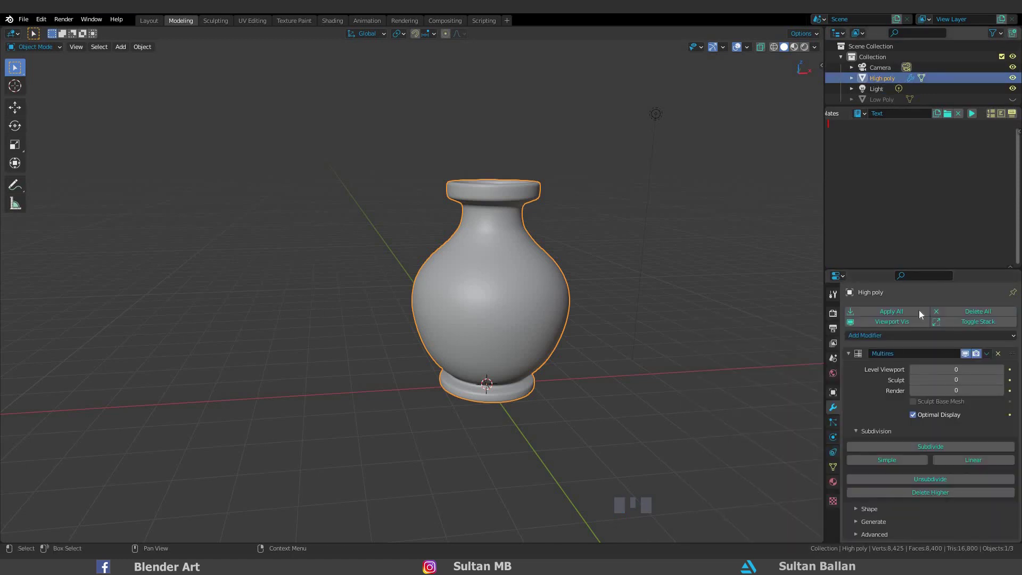
pyautogui.click(927, 446)
pyautogui.click(928, 446)
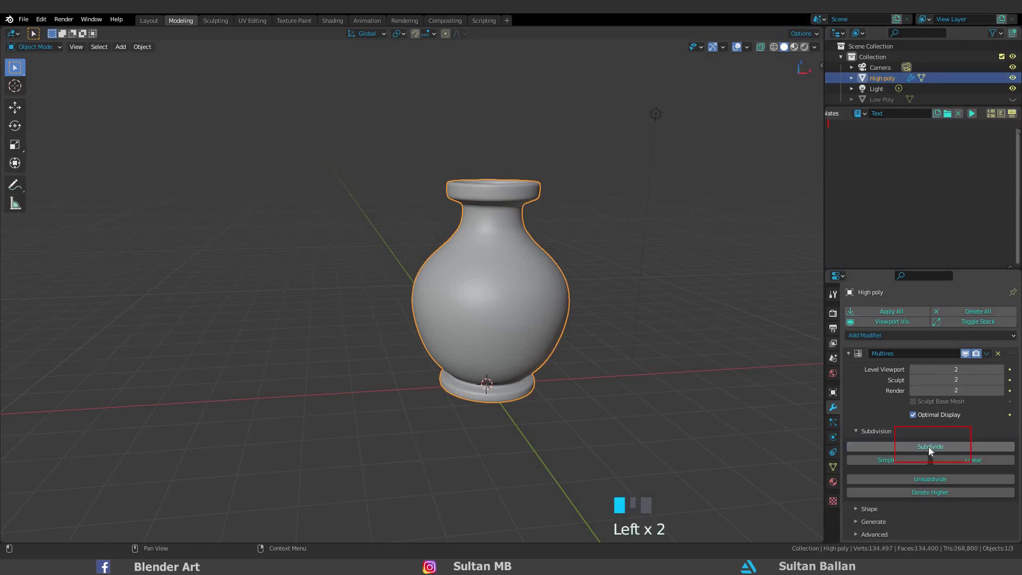
pyautogui.click(928, 446)
pyautogui.click(928, 446)
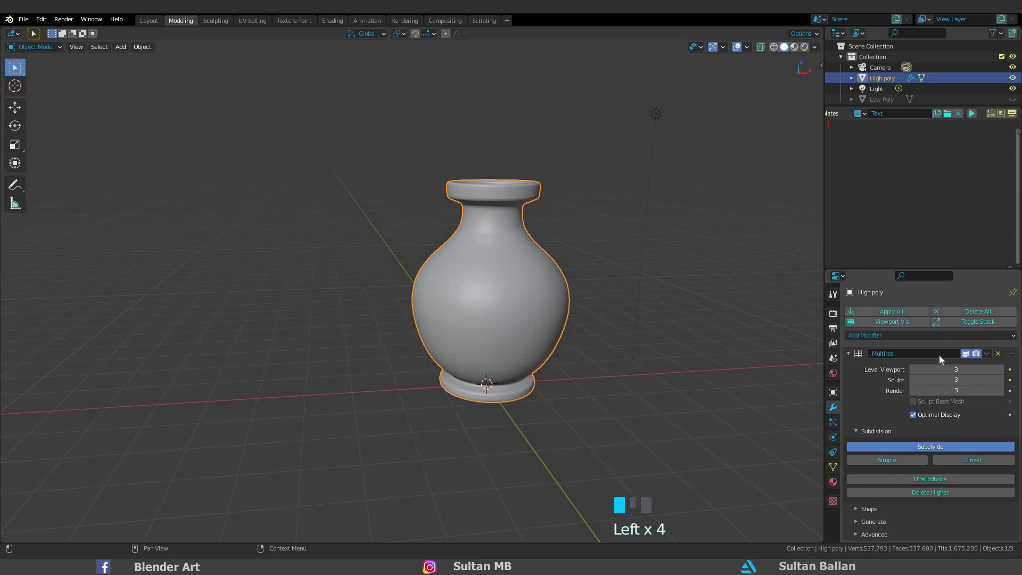
# - Switch to the Sculpting workspace and choose the Draw brush for the vase
pyautogui.click(215, 20)
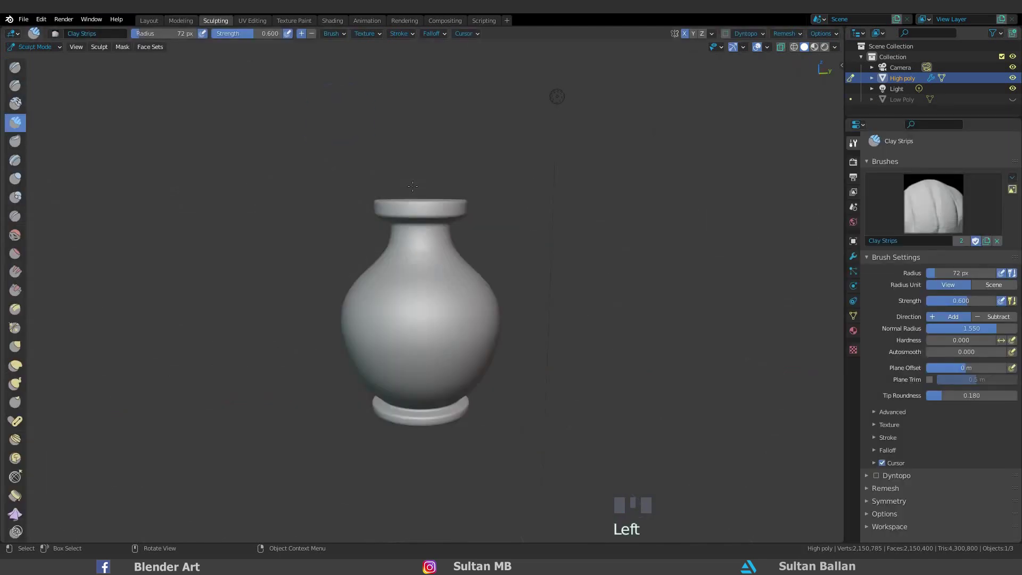
pyautogui.scroll(2, 236, 164)
pyautogui.moveTo(226, 160)
pyautogui.keyDown('shift'); pyautogui.mouseDown(button='middle')
pyautogui.moveTo(235, 164)
pyautogui.moveTo(243, 118)
pyautogui.mouseUp(button='middle'); pyautogui.keyUp('shift')
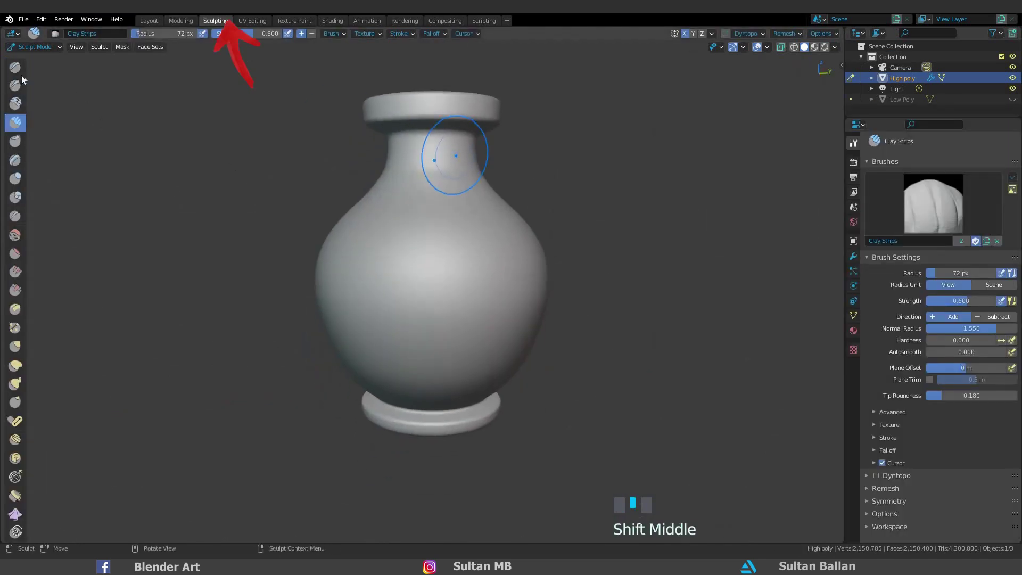
pyautogui.moveTo(435, 162); pyautogui.dragTo(437, 193, button='middle')
pyautogui.click(14, 67)
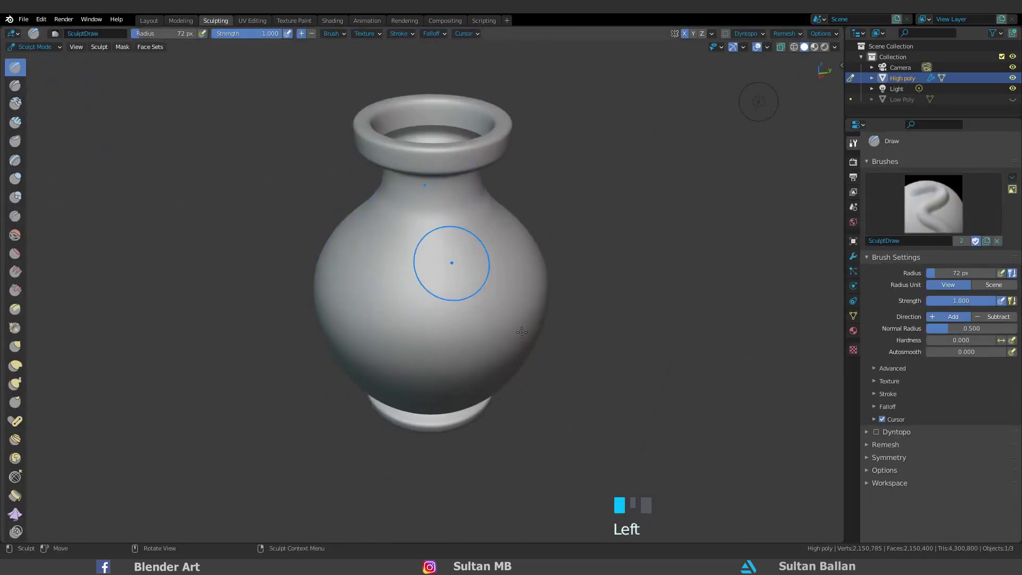
# - Try Draw brush strokes on the vase's body and shoulder, and undo them
pyautogui.moveTo(452, 263)
pyautogui.mouseDown()
pyautogui.moveTo(404, 250)
pyautogui.moveTo(527, 292)
pyautogui.moveTo(435, 362)
pyautogui.mouseUp()
pyautogui.moveTo(563, 310)
pyautogui.mouseDown(button='middle')
pyautogui.moveTo(507, 278)
pyautogui.moveTo(499, 242)
pyautogui.mouseUp(button='middle')
pyautogui.hotkey('ctrl', 'z')
pyautogui.moveTo(489, 226)
pyautogui.mouseDown()
pyautogui.moveTo(513, 205)
pyautogui.moveTo(539, 243)
pyautogui.mouseUp()
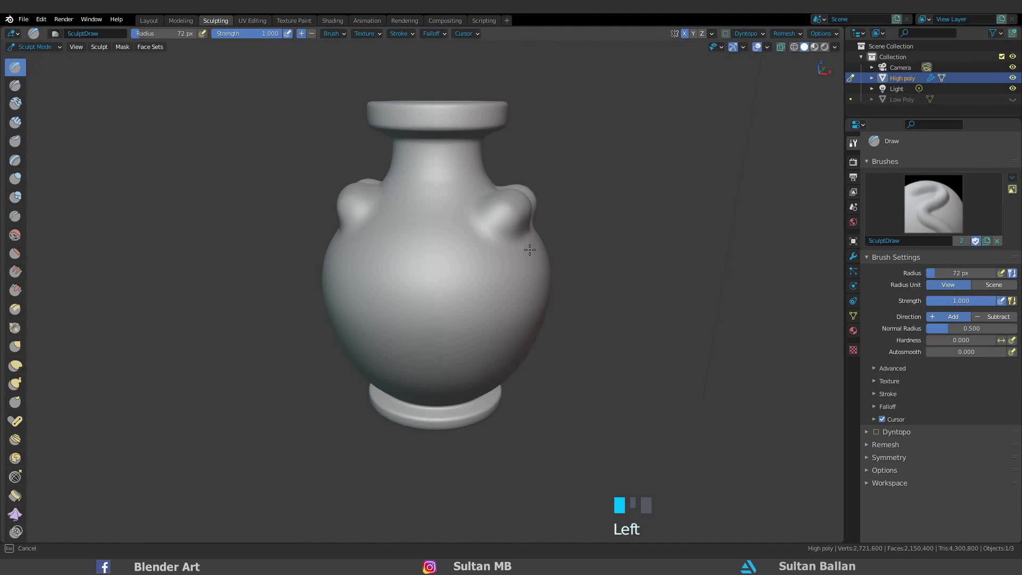
pyautogui.hotkey('ctrl', 'z')
pyautogui.moveTo(524, 250); pyautogui.dragTo(399, 228, button='middle')
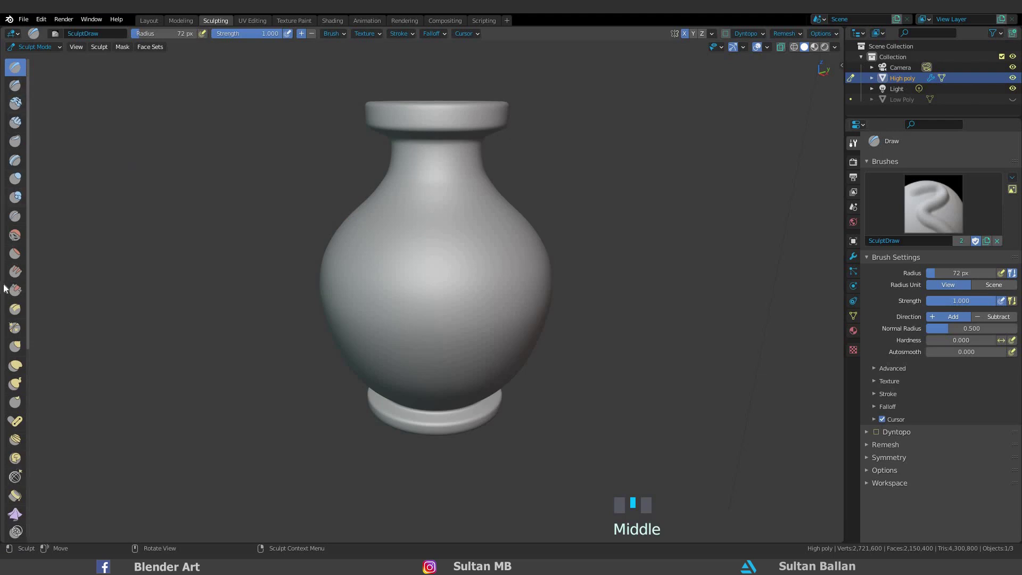
pyautogui.scroll(-5, 12, 302)
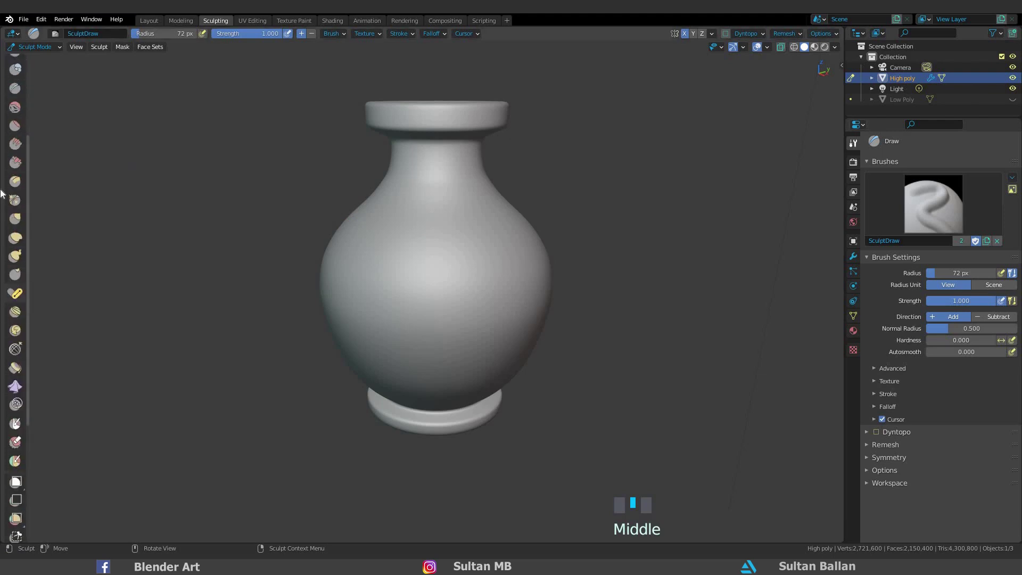
pyautogui.scroll(5, 15, 87)
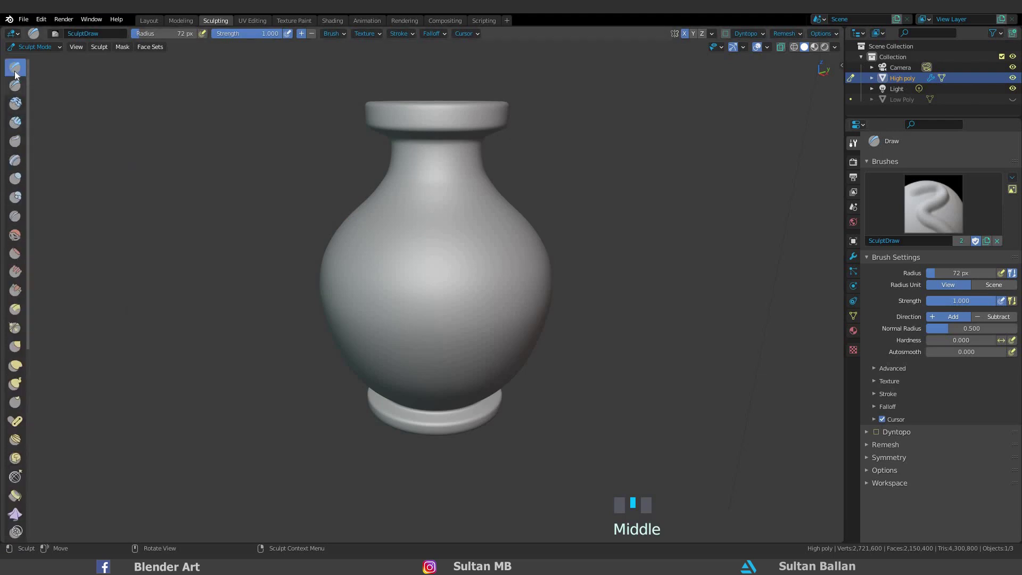
pyautogui.click(817, 162)
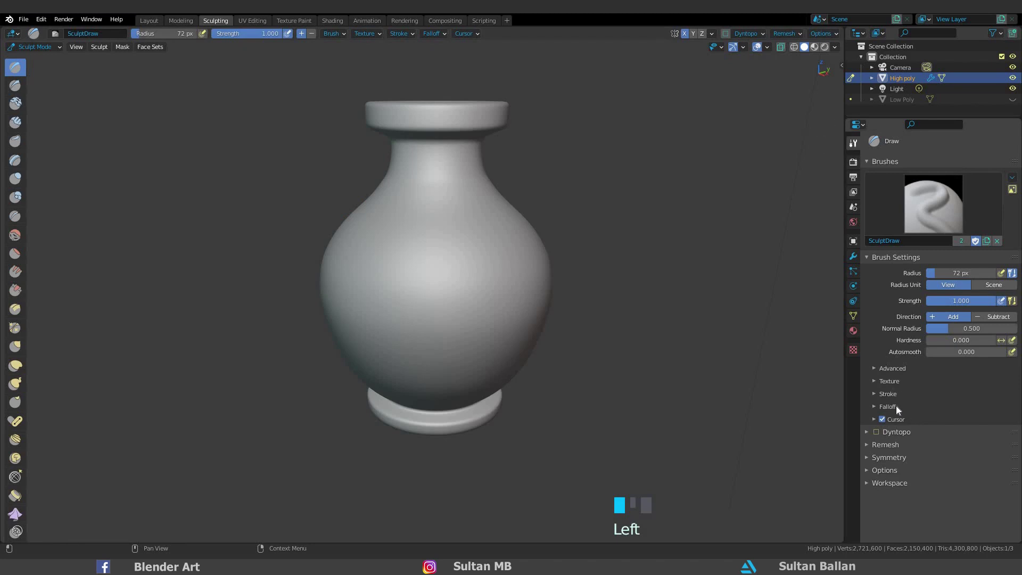
# - Give the Draw brush a custom falloff curve with its first point at about X 0.02, Y 0.42, and stamp a ring on the vase
pyautogui.click(932, 406)
pyautogui.scroll(-2, 888, 411)
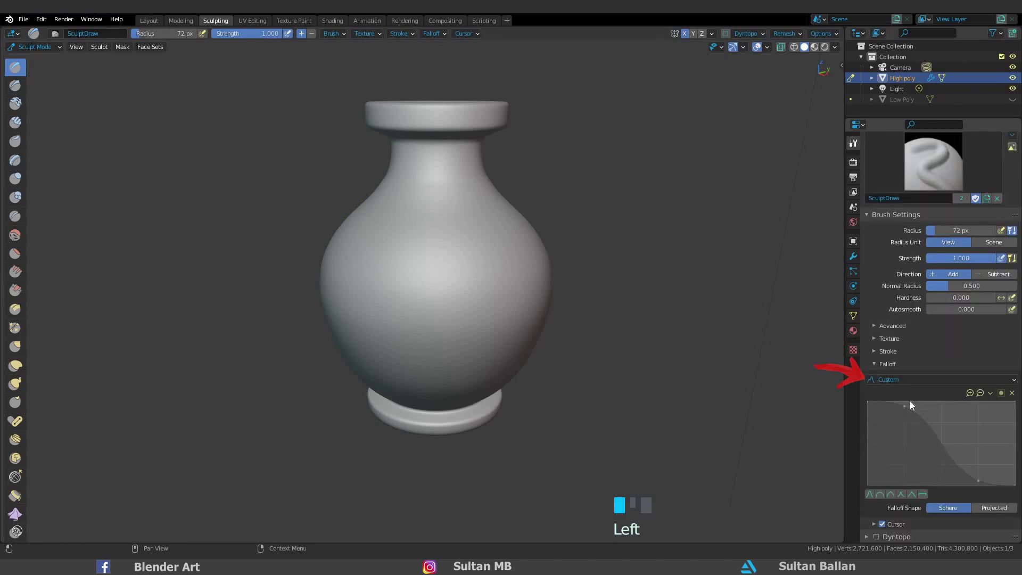
pyautogui.click(901, 379)
pyautogui.click(874, 393)
pyautogui.moveTo(869, 401); pyautogui.dragTo(871, 449)
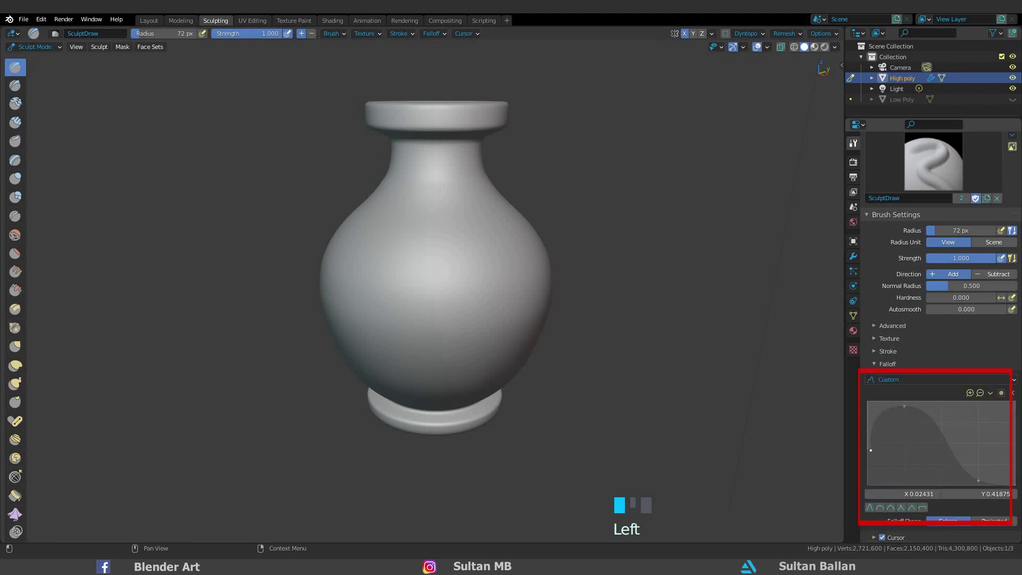
pyautogui.moveTo(904, 406); pyautogui.dragTo(905, 424)
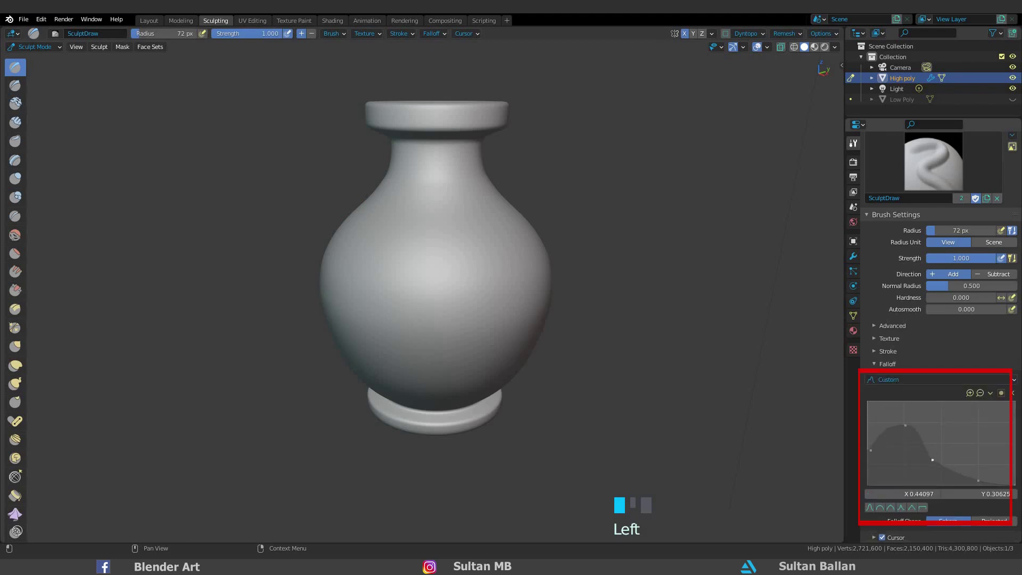
pyautogui.click(478, 238)
pyautogui.scroll(2, 447, 254)
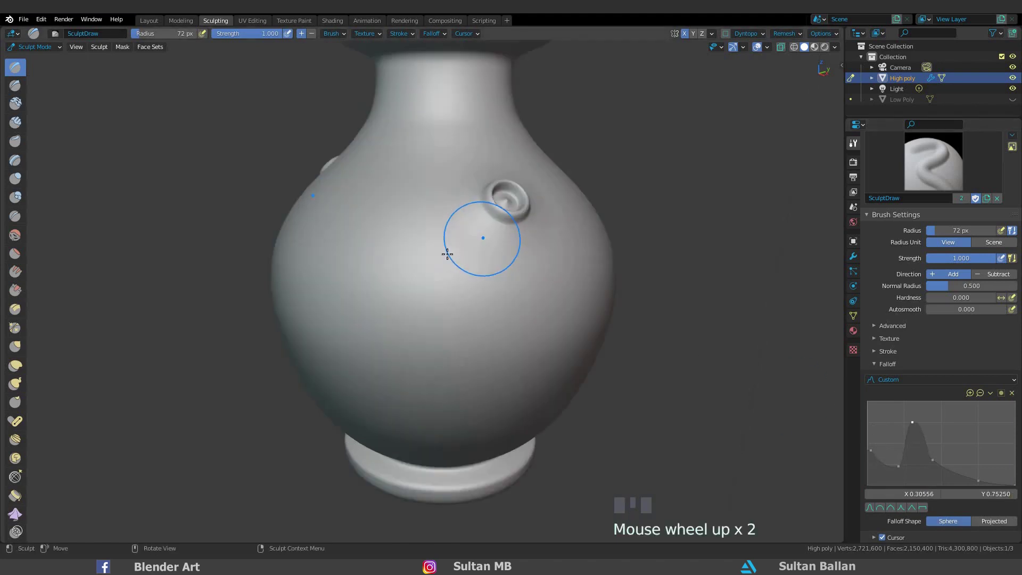
pyautogui.moveTo(447, 254); pyautogui.dragTo(462, 232, button='middle')
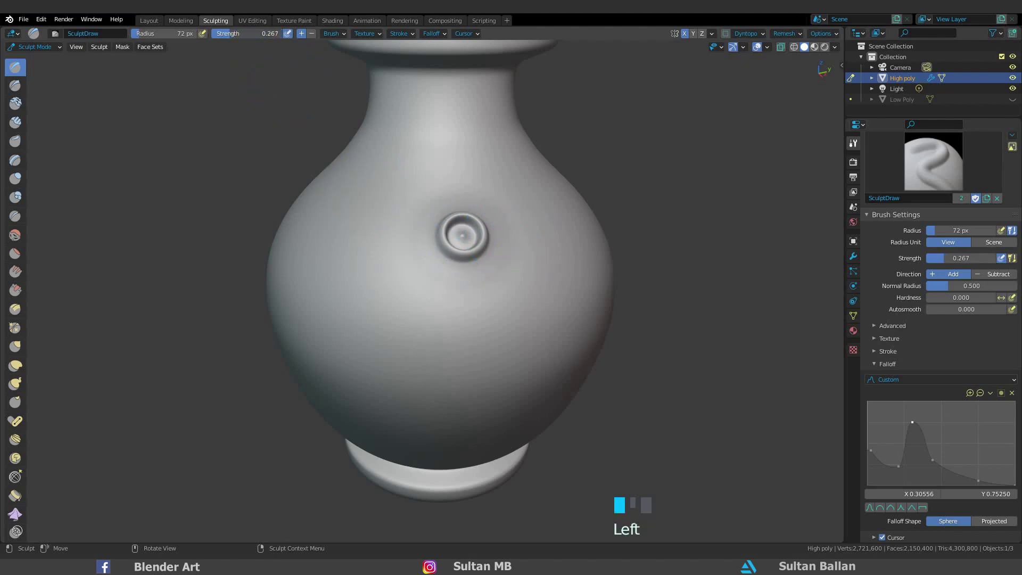
# - Set the brush radius to 109 px and stamp two more rings on the vase's body, at strengths 0.284 and 0.453
pyautogui.rightClick(367, 215)
pyautogui.rightClick(325, 210)
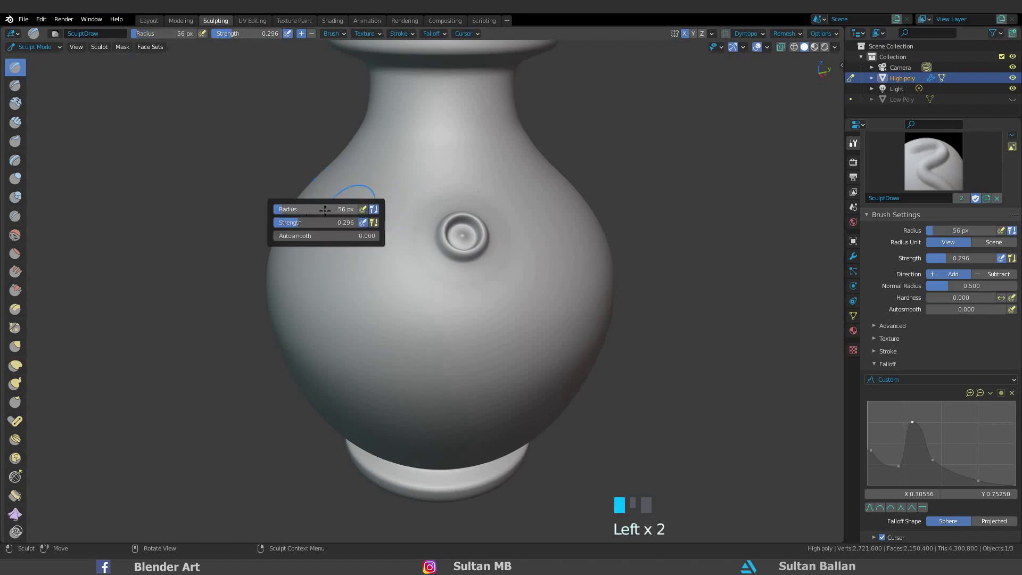
pyautogui.moveTo(305, 209)
pyautogui.mouseDown()
pyautogui.moveTo(335, 209)
pyautogui.moveTo(301, 209)
pyautogui.moveTo(307, 222)
pyautogui.moveTo(297, 222)
pyautogui.mouseUp()
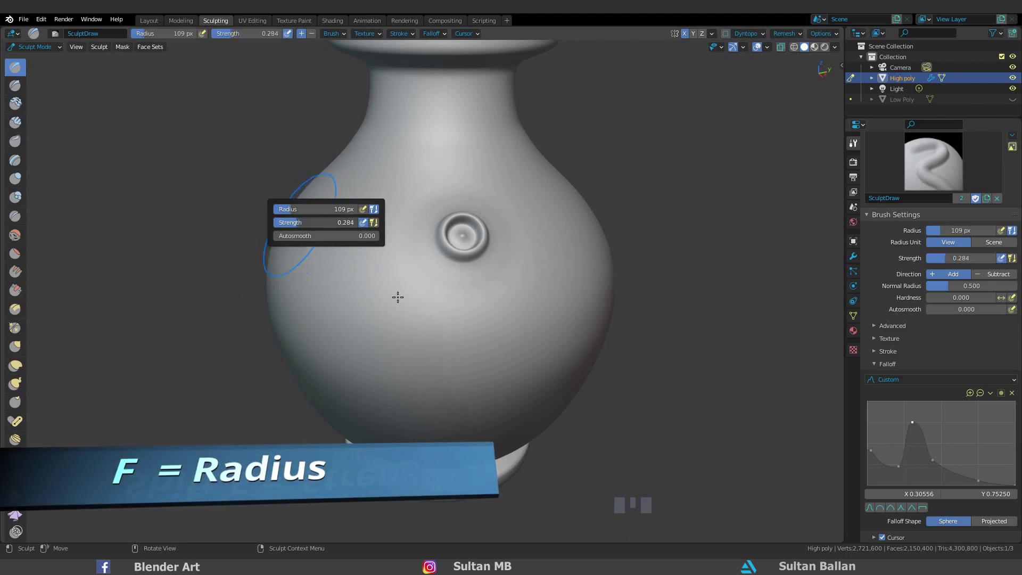
pyautogui.click(366, 292)
pyautogui.hotkey('shift', 'f')
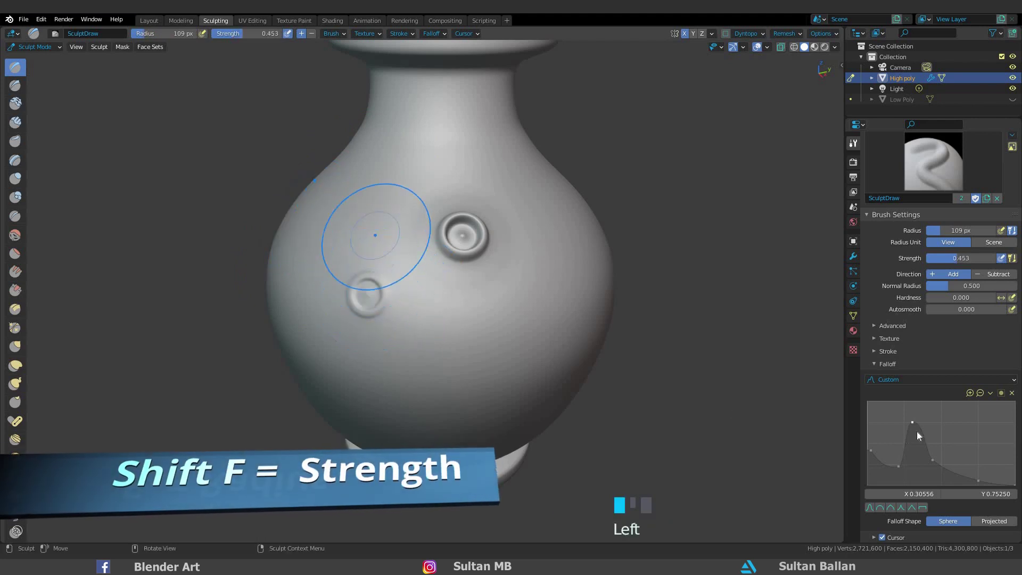
pyautogui.click(375, 235)
# - Reshape the falloff curve into several peaks, the last at about X 0.72, Y 0.76, and stamp two concentric ring patterns between adjustments
pyautogui.moveTo(912, 422)
pyautogui.mouseDown()
pyautogui.moveTo(916, 461)
pyautogui.moveTo(894, 449)
pyautogui.moveTo(895, 435)
pyautogui.mouseUp()
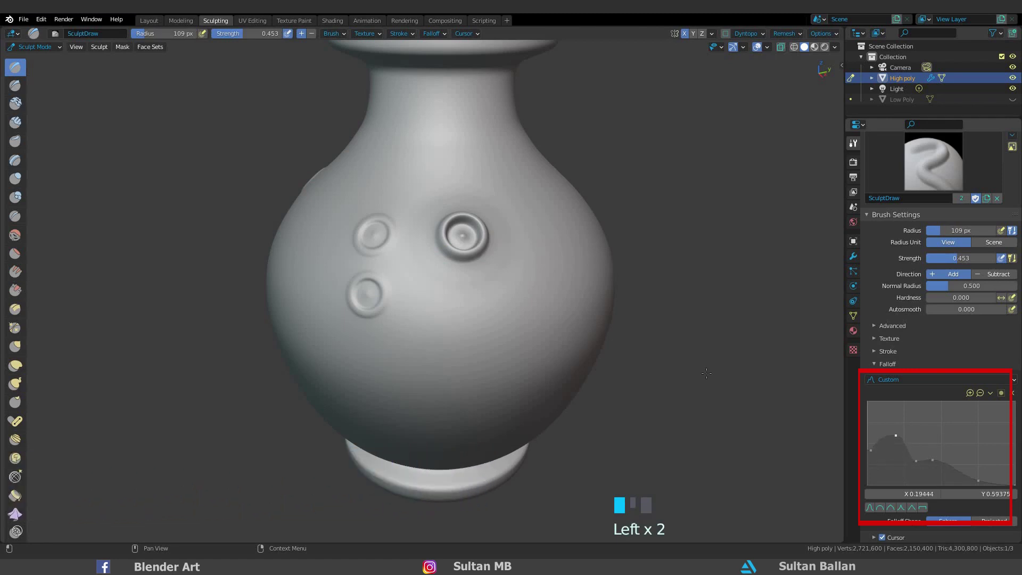
pyautogui.click(468, 320)
pyautogui.click(540, 303)
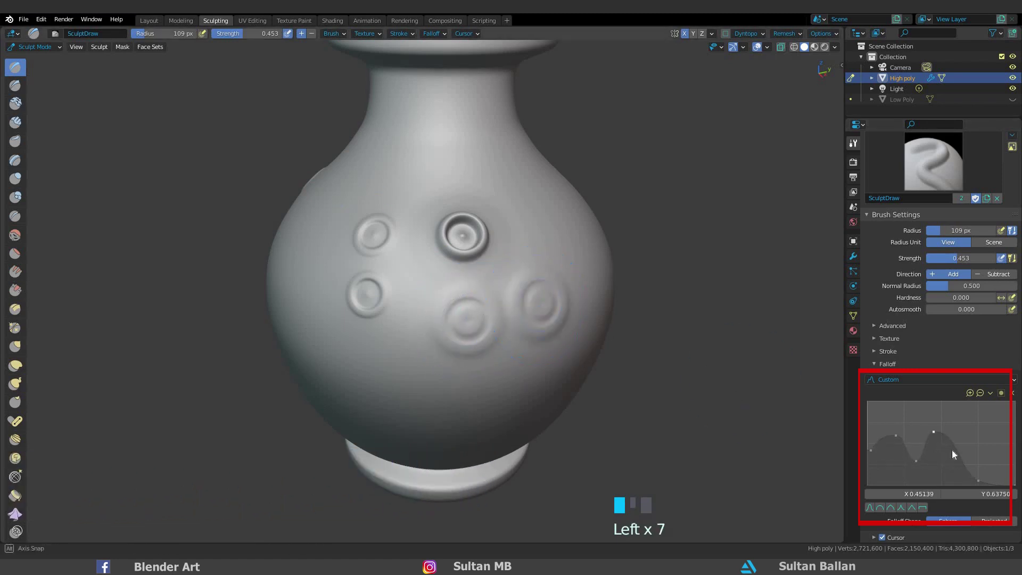
pyautogui.moveTo(540, 303); pyautogui.dragTo(500, 304, button='middle')
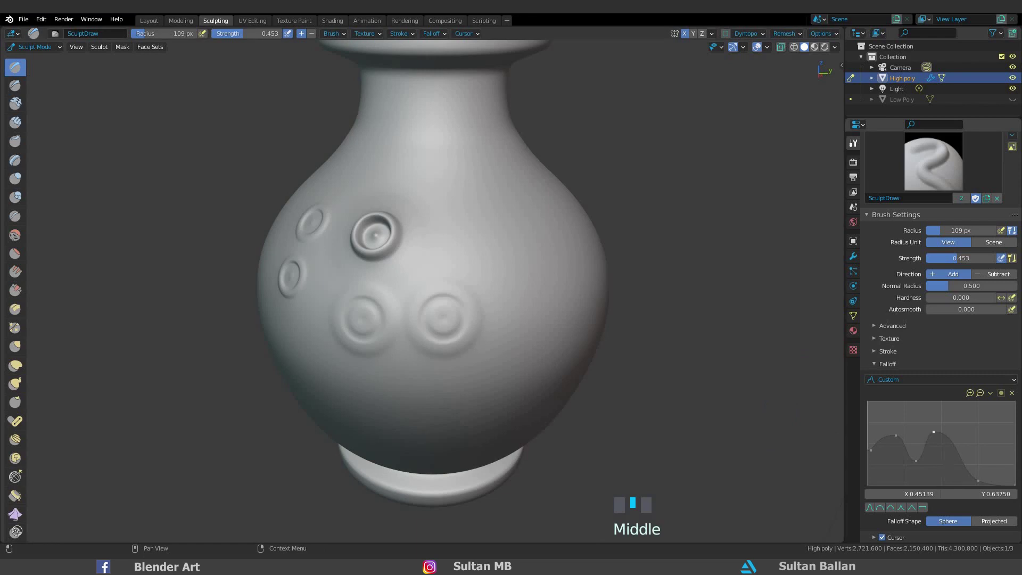
pyautogui.click(974, 423)
# - Align the view to the front and set the sculpt symmetry's radial Z count to 10
pyautogui.press('KP_1')
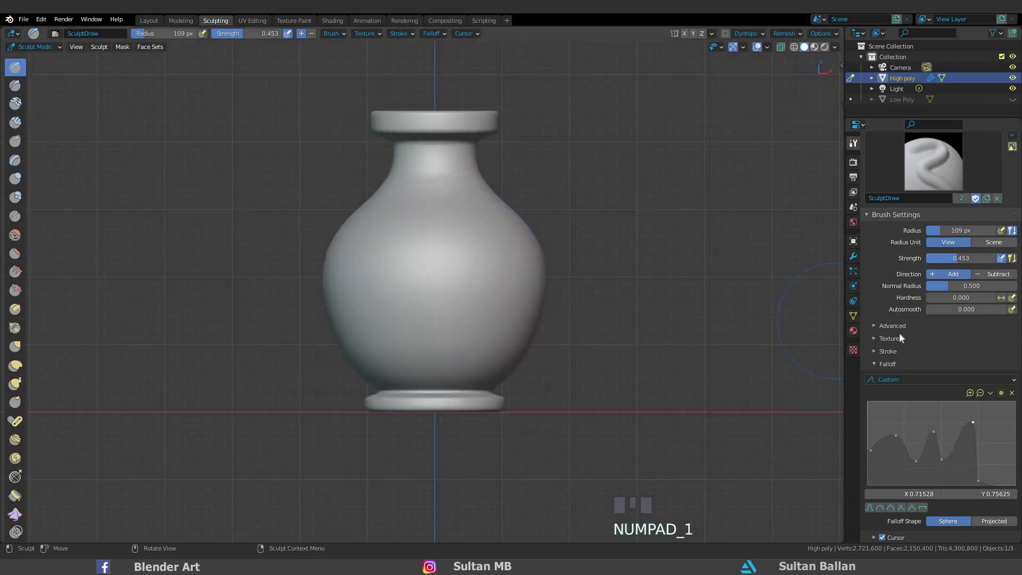
pyautogui.scroll(-3, 899, 512)
pyautogui.click(883, 512)
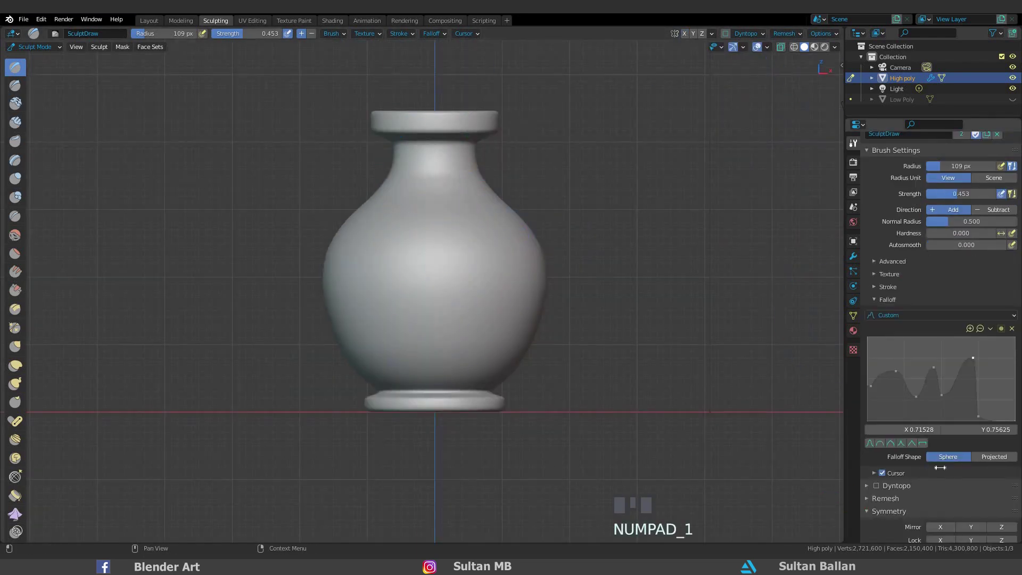
pyautogui.scroll(-7, 942, 468)
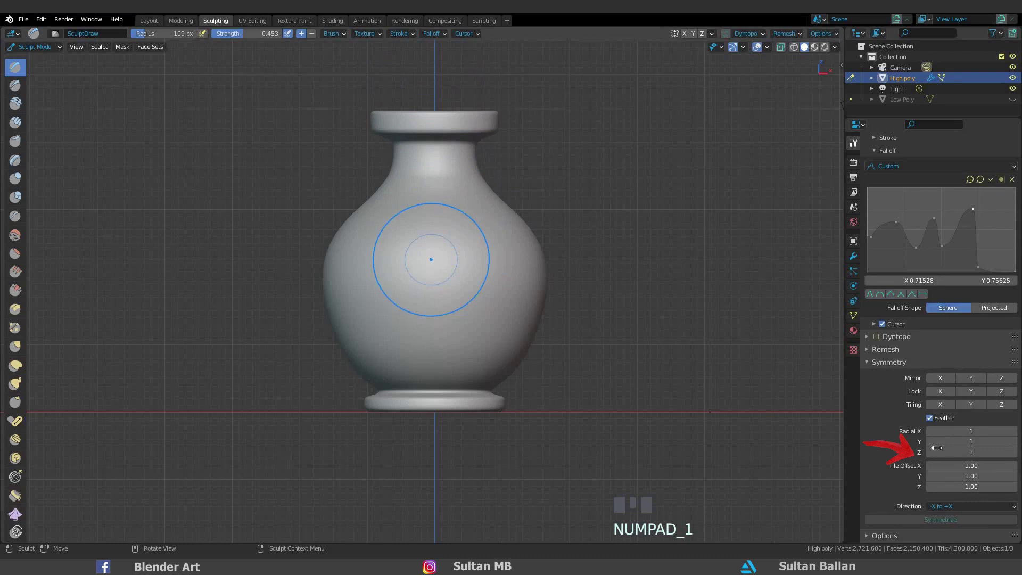
pyautogui.click(963, 451)
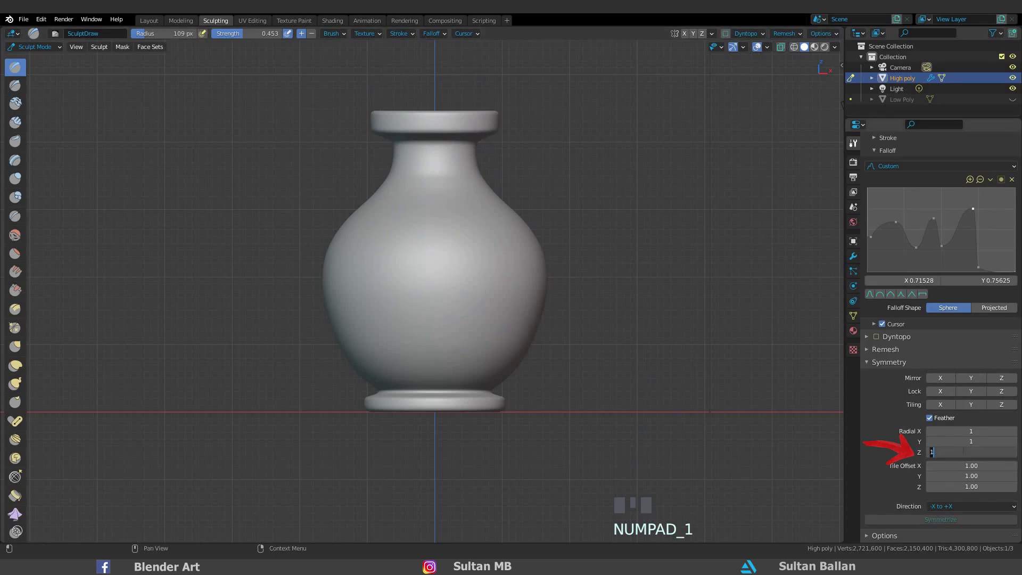
pyautogui.press('Return')
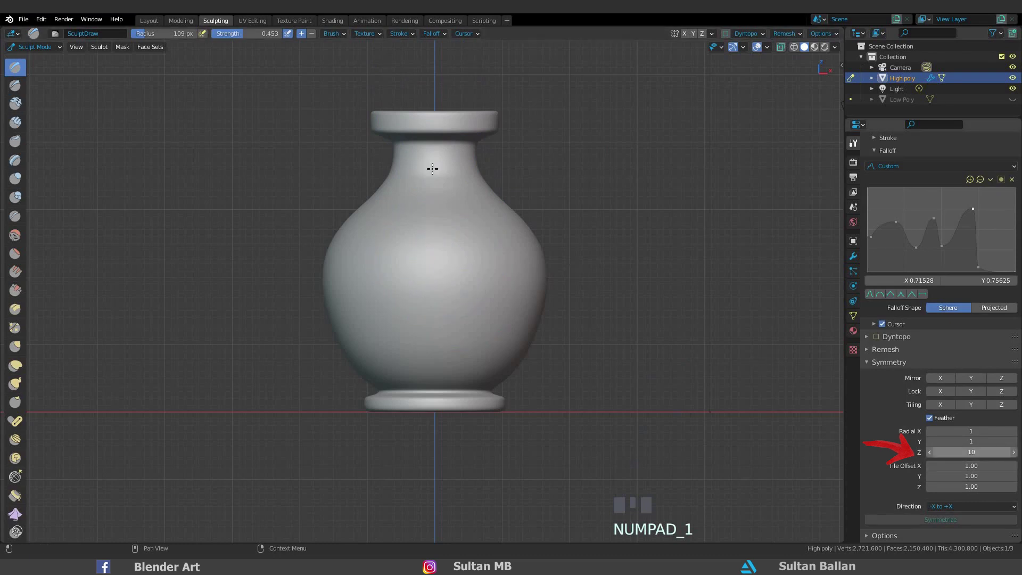
# - Sculpt a radially repeated pattern of overlapping rings around the vase's shoulder with the Draw brush
pyautogui.moveTo(474, 278); pyautogui.dragTo(469, 267, button='middle')
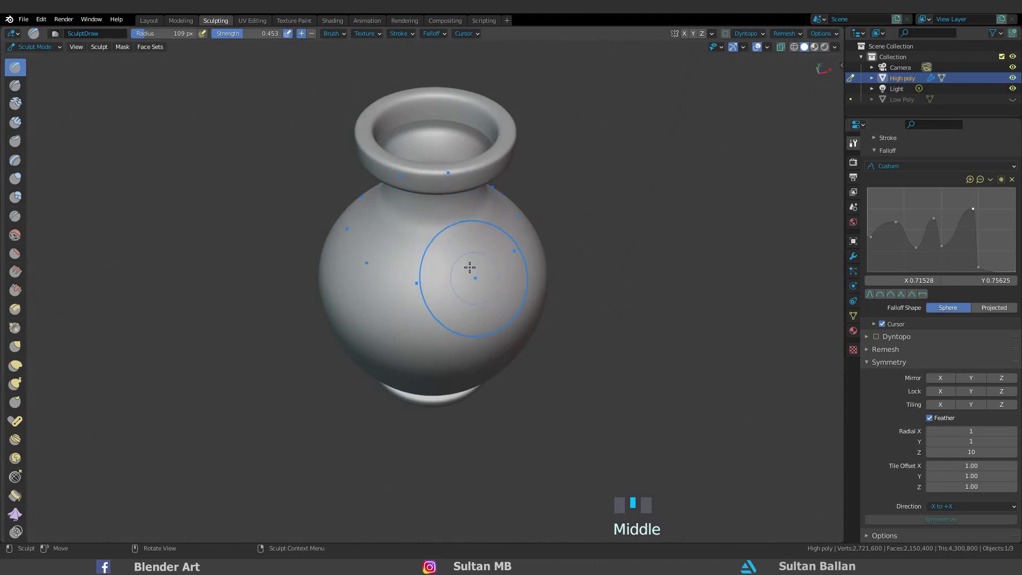
pyautogui.moveTo(468, 269); pyautogui.dragTo(473, 290)
pyautogui.moveTo(458, 250); pyautogui.dragTo(449, 259)
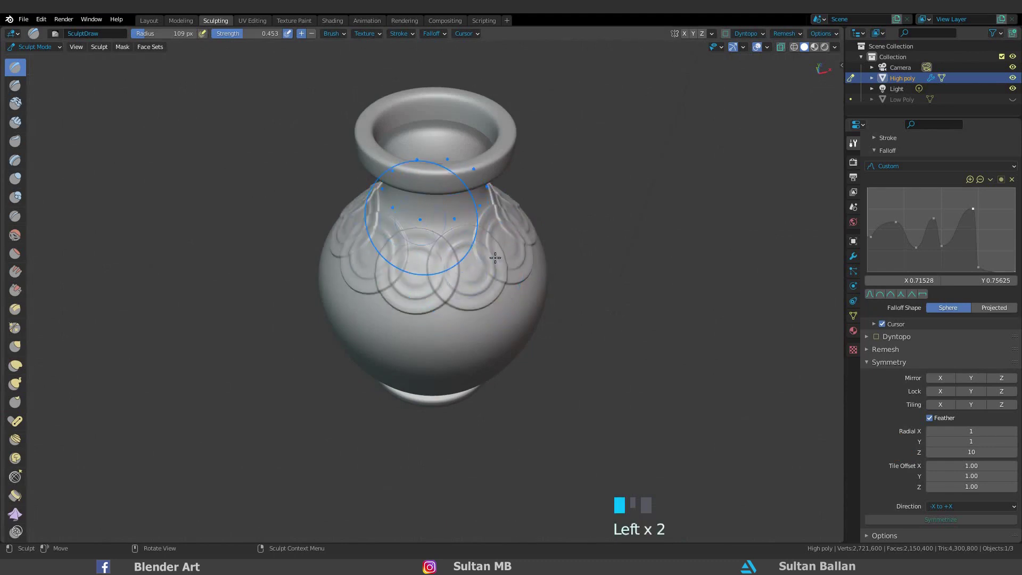
# - Try stamping rings around the vase's lower body with a radial Z count of 4, and undo them together with the shoulder rings
pyautogui.moveTo(449, 260); pyautogui.dragTo(435, 210, button='middle')
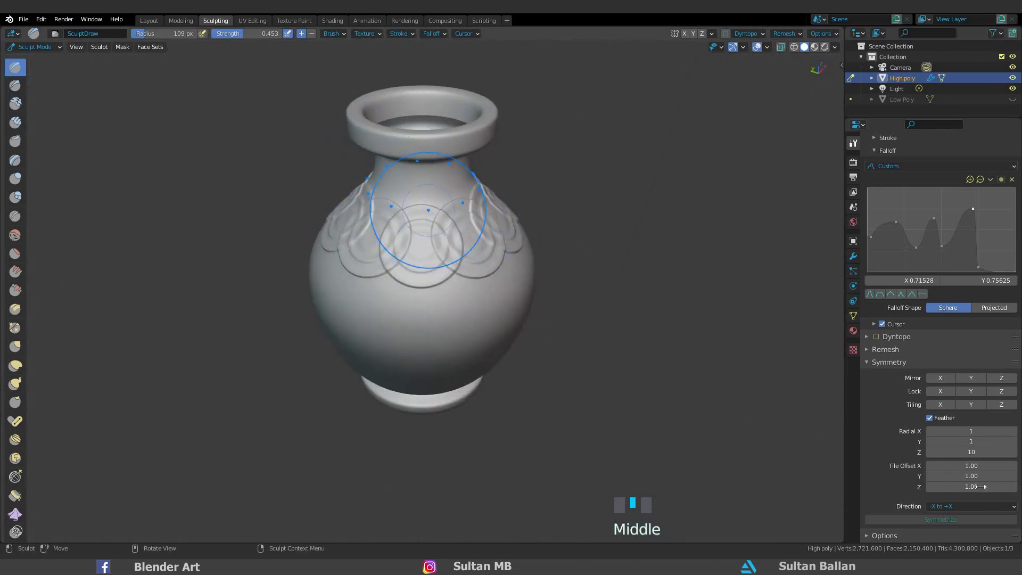
pyautogui.moveTo(971, 451); pyautogui.dragTo(1002, 452)
pyautogui.click(446, 347)
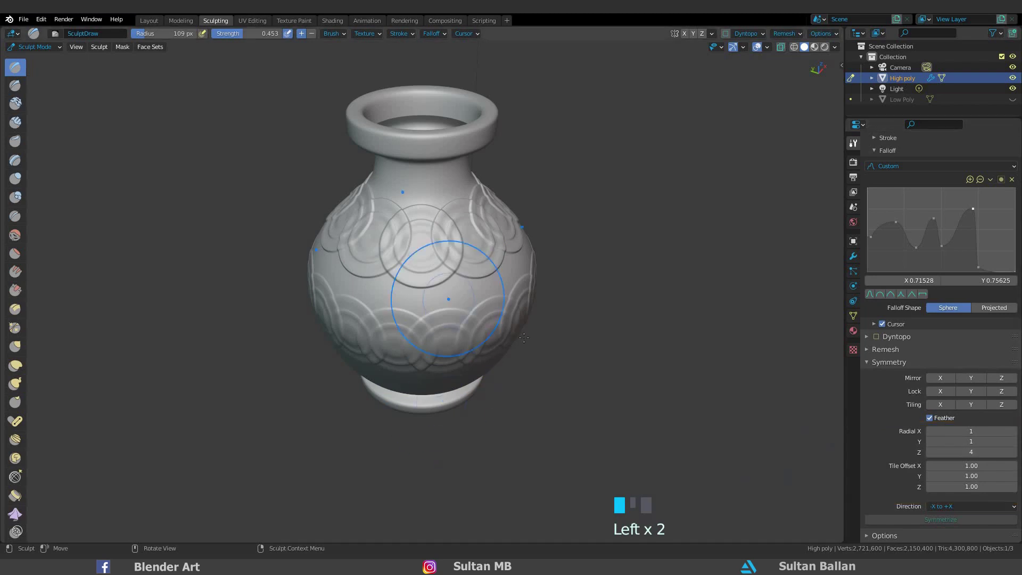
pyautogui.doubleClick(446, 287)
pyautogui.hotkey('ctrl', 'z')
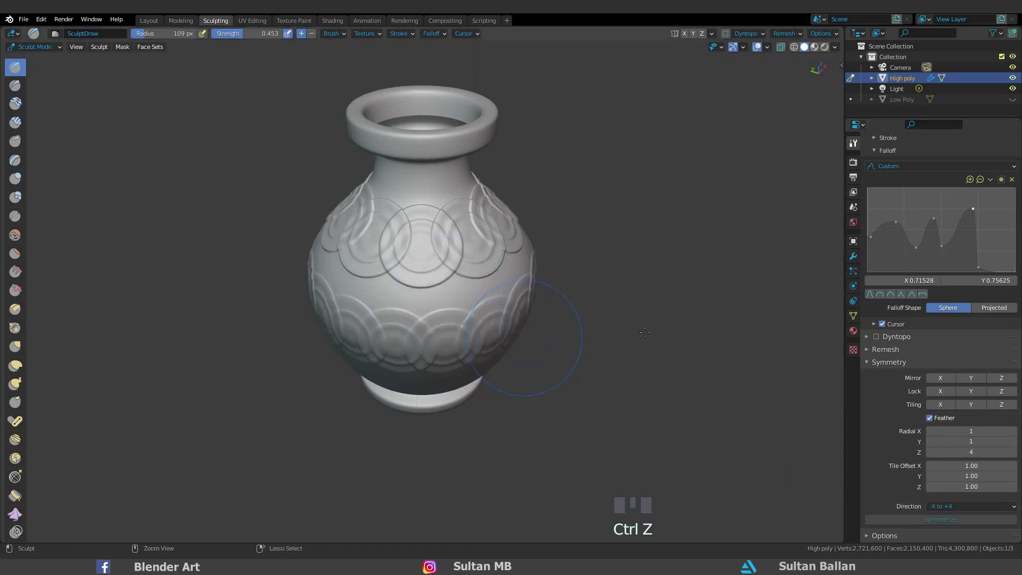
pyautogui.hotkey('ctrl', 'z')
pyautogui.hotkey('ctrl', 'z')
pyautogui.hotkey('ctrl', 'z')
pyautogui.hotkey('ctrl', 'z')
# - Stamp a row of separate concentric rings around the base of the neck, directly below the overlapping neck rings
pyautogui.scroll(5, 446, 233)
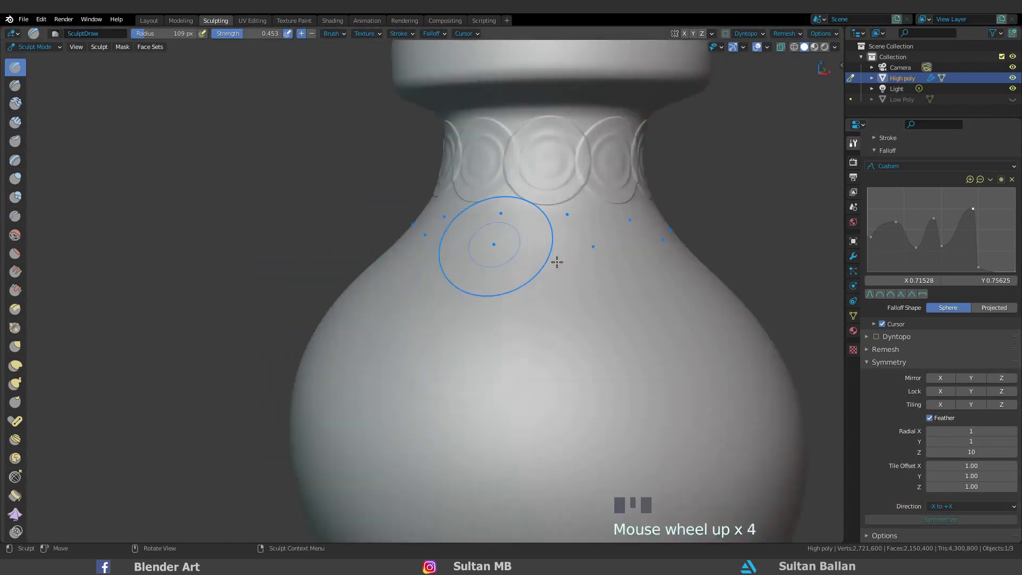
pyautogui.click(574, 229)
# - Set the Draw brush's falloff to Smooth and its stroke method to Line
pyautogui.click(905, 166)
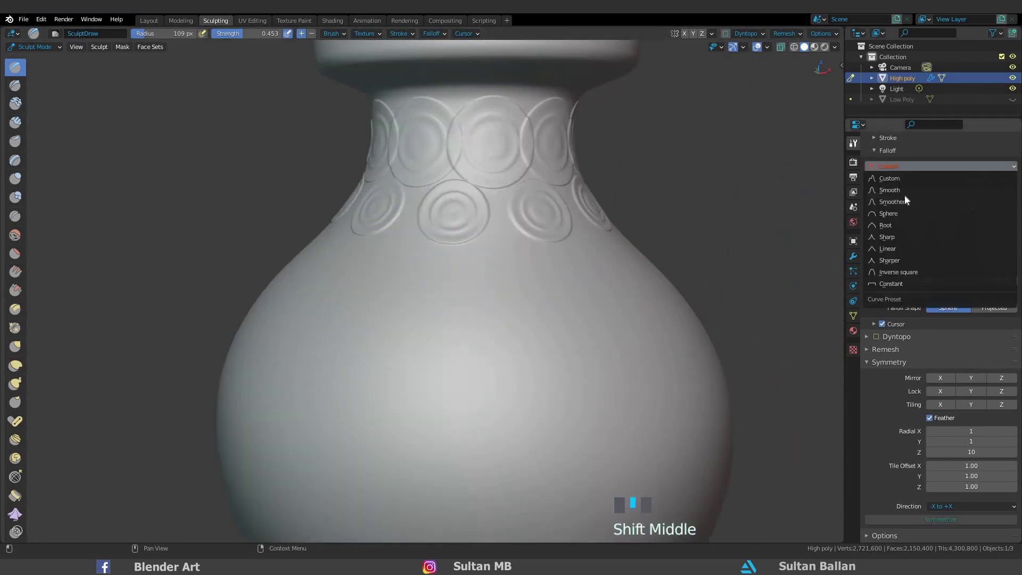
pyautogui.click(900, 190)
pyautogui.click(402, 33)
pyautogui.click(428, 55)
pyautogui.click(433, 123)
pyautogui.moveTo(463, 277); pyautogui.dragTo(533, 399)
pyautogui.hotkey('ctrl', 'z')
pyautogui.hotkey('ctrl', 'z')
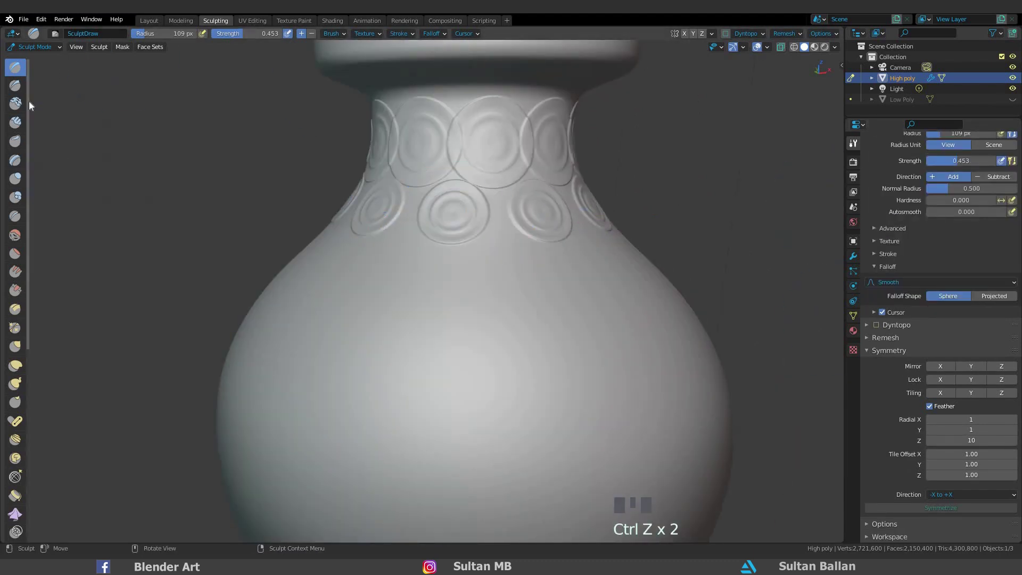
# - Switch to the Clay Strips brush and set its radius to 13 px
pyautogui.click(16, 122)
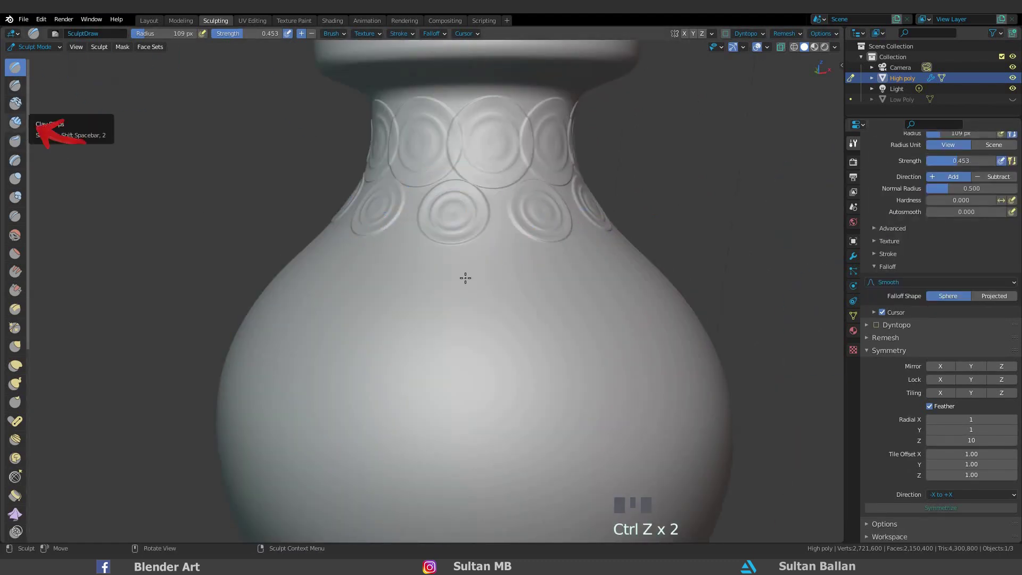
pyautogui.press('f')
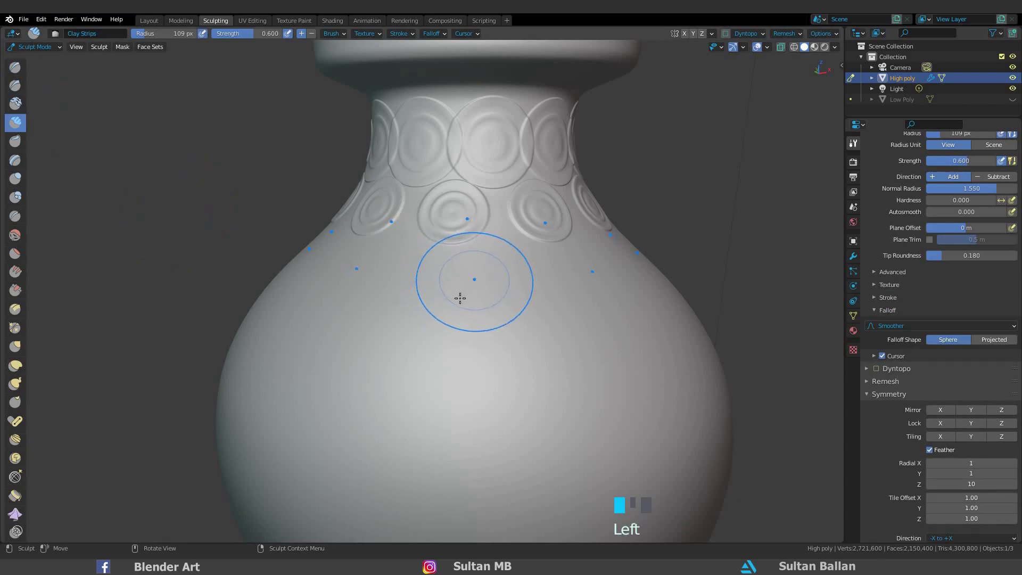
pyautogui.click(487, 252)
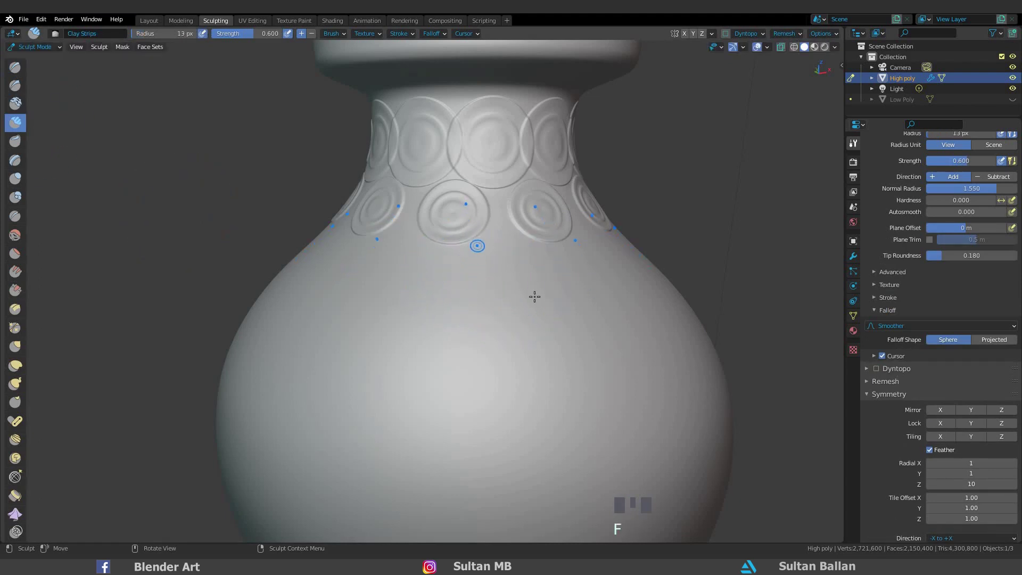
# - Try drawing a looping freehand strip pattern around the shoulder below the rings, and undo it
pyautogui.moveTo(534, 296); pyautogui.dragTo(579, 285)
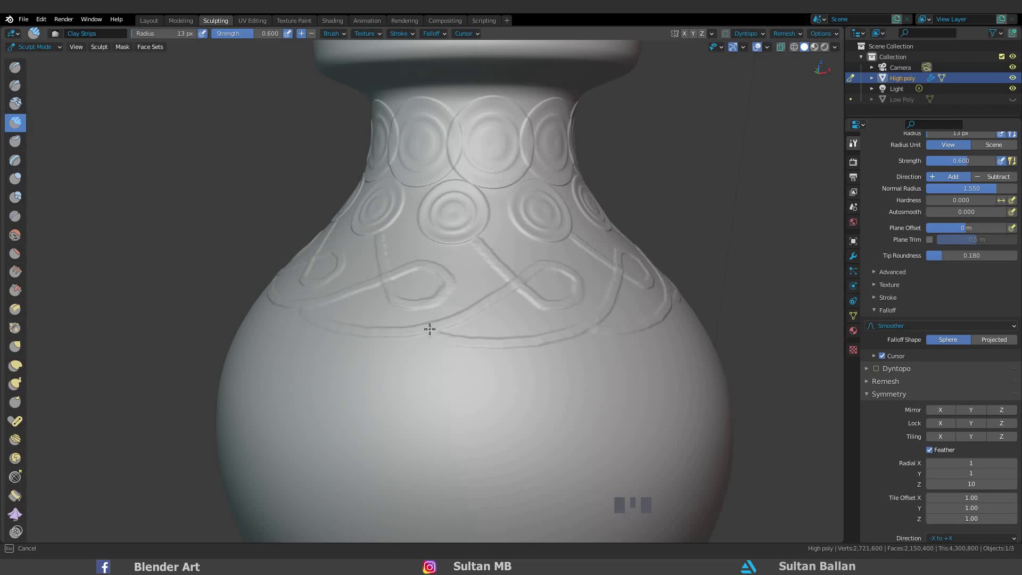
pyautogui.moveTo(482, 334); pyautogui.dragTo(406, 327)
pyautogui.scroll(-2, 458, 321)
pyautogui.moveTo(458, 321); pyautogui.dragTo(463, 315, button='middle')
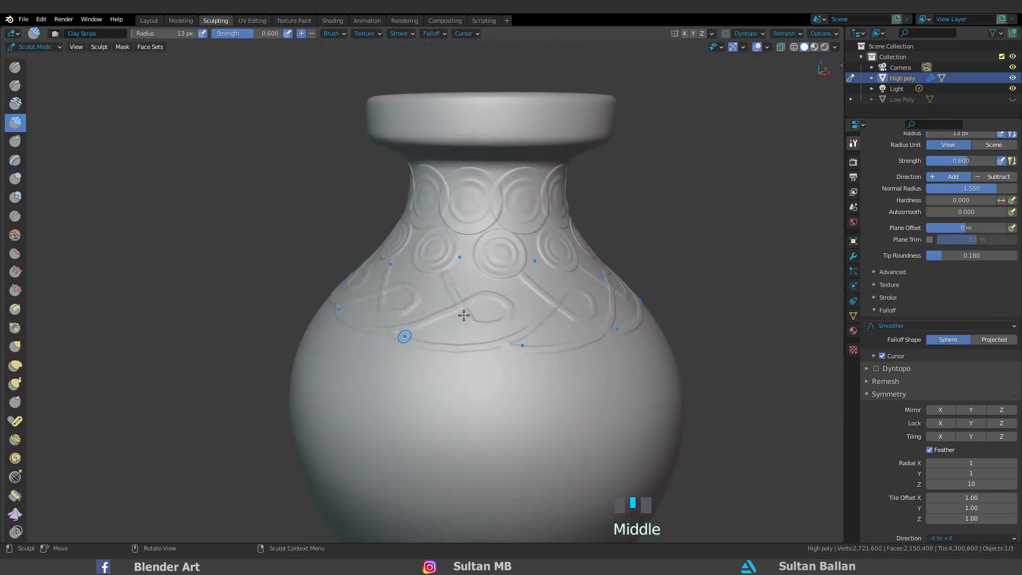
pyautogui.hotkey('ctrl', 'z')
# - Set the Clay Strips brush's stroke method to Line
pyautogui.scroll(1, 519, 297)
pyautogui.moveTo(474, 278)
pyautogui.mouseDown(button='middle')
pyautogui.moveTo(517, 298)
pyautogui.moveTo(476, 281)
pyautogui.mouseUp(button='middle')
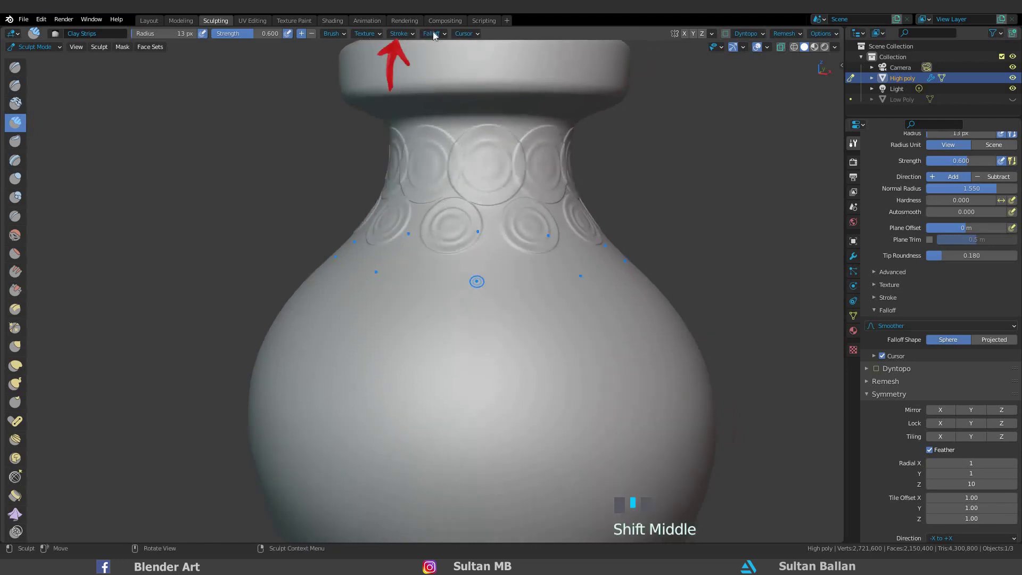
pyautogui.click(407, 34)
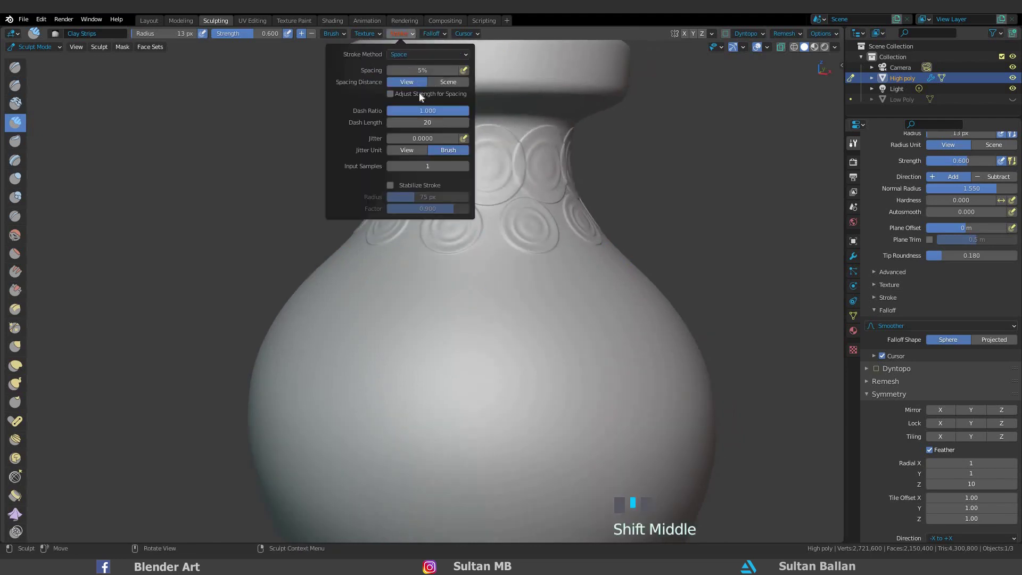
pyautogui.click(428, 54)
pyautogui.click(422, 124)
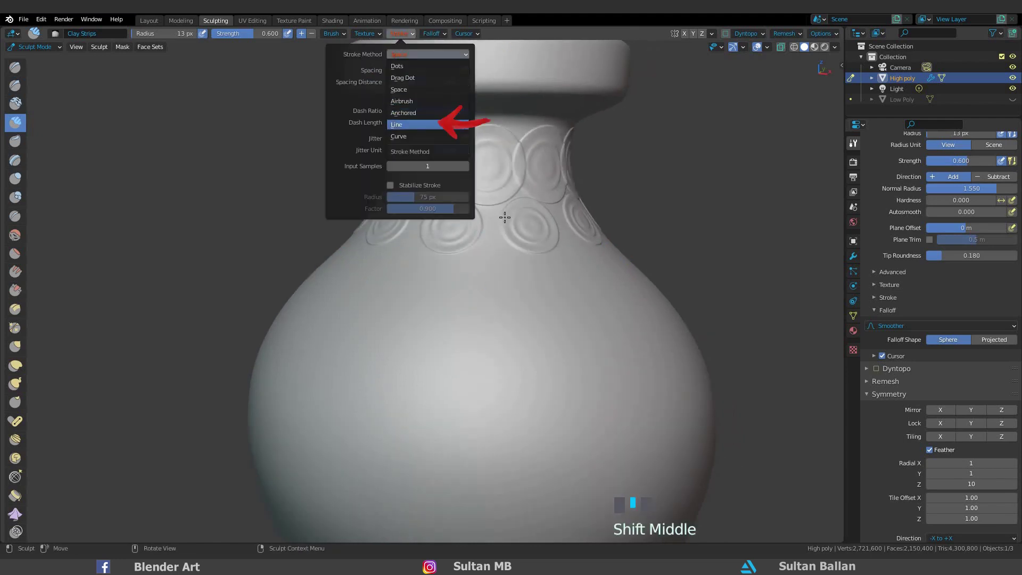
# - Draw two straight lines slanting apart below the lower row of rings, repeated radially around the shoulder
pyautogui.scroll(1, 510, 243)
pyautogui.moveTo(488, 239); pyautogui.dragTo(488, 235, button='middle')
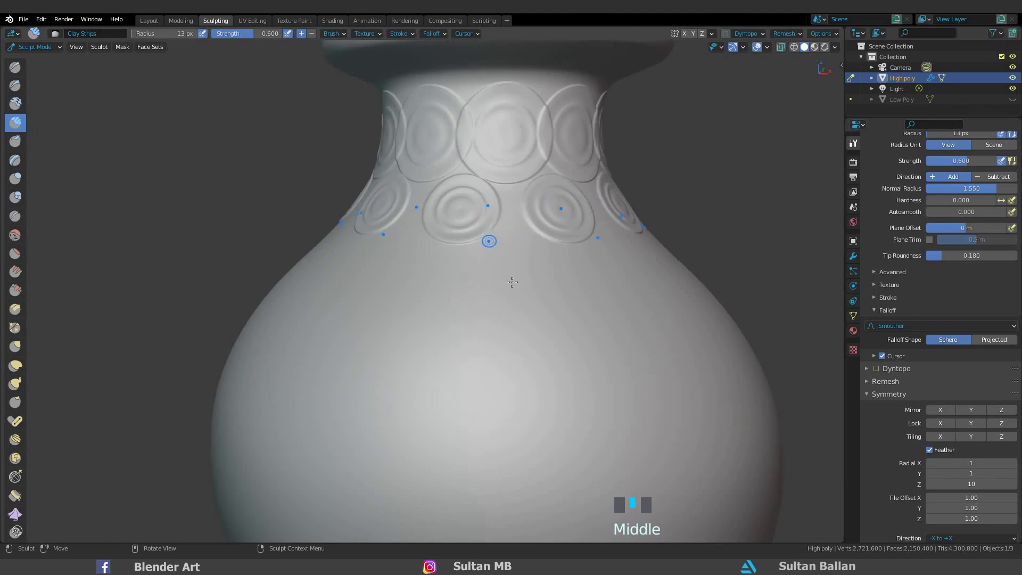
pyautogui.moveTo(487, 235); pyautogui.dragTo(549, 345)
pyautogui.moveTo(519, 246); pyautogui.dragTo(483, 241, button='middle')
pyautogui.moveTo(478, 239); pyautogui.dragTo(430, 349)
# - Draw a long straight line down the body from the rings and zigzag lines that close the radially repeated pointed panels
pyautogui.scroll(-2, 441, 314)
pyautogui.keyDown('shift'); pyautogui.moveTo(464, 269); pyautogui.dragTo(452, 219, button='middle'); pyautogui.keyUp('shift')
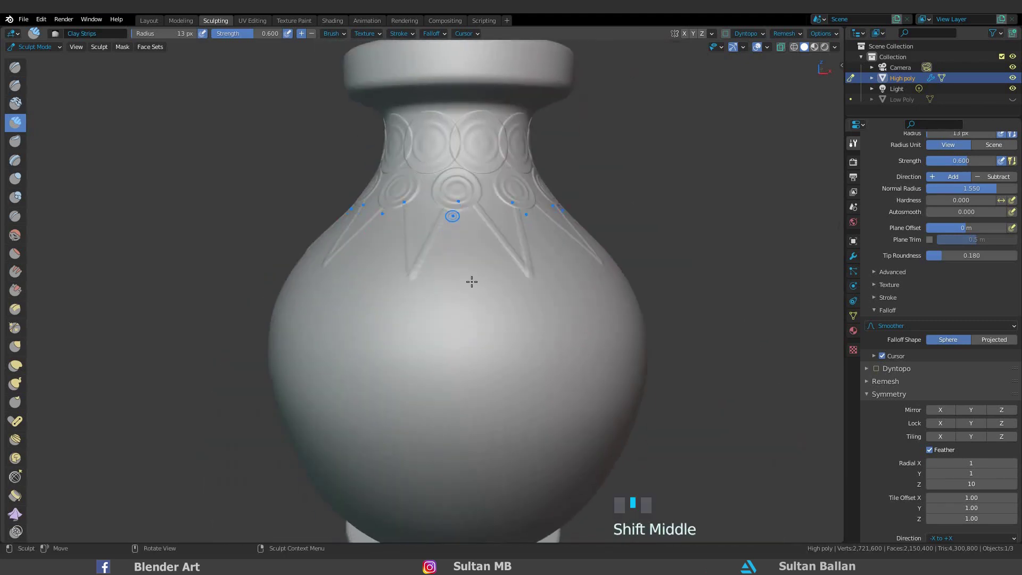
pyautogui.moveTo(451, 217); pyautogui.dragTo(471, 335)
pyautogui.scroll(-3, 476, 211)
pyautogui.moveTo(447, 319); pyautogui.dragTo(426, 323, button='middle')
pyautogui.scroll(5, 426, 314)
pyautogui.moveTo(408, 294)
pyautogui.mouseDown()
pyautogui.moveTo(554, 291)
pyautogui.moveTo(488, 353)
pyautogui.mouseUp()
pyautogui.hotkey('ctrl', 'z')
pyautogui.moveTo(489, 353); pyautogui.dragTo(553, 293)
pyautogui.scroll(-3, 532, 308)
pyautogui.moveTo(469, 347); pyautogui.dragTo(623, 264, button='middle')
# - Switch to the Draw brush and open its stroke settings
pyautogui.scroll(3, 532, 298)
pyautogui.click(15, 67)
pyautogui.click(402, 33)
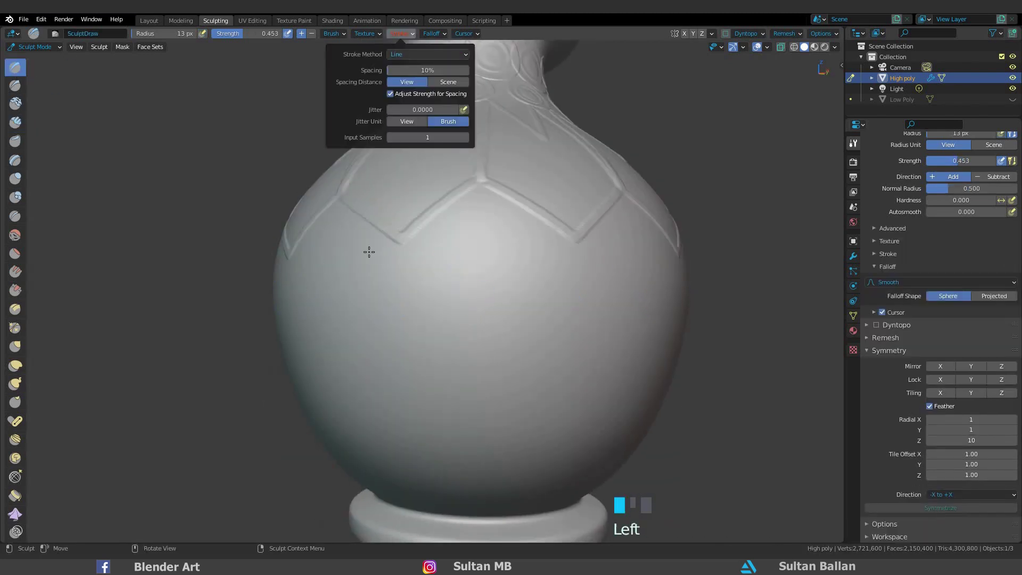
# - Try strokes around the body below the pointed panels with different radial Z counts, undoing each one
pyautogui.moveTo(369, 251); pyautogui.dragTo(522, 257)
pyautogui.hotkey('ctrl', 'z')
pyautogui.moveTo(959, 440); pyautogui.dragTo(985, 440)
pyautogui.moveTo(447, 247); pyautogui.dragTo(488, 247)
pyautogui.hotkey('ctrl', 'z')
# - Set the radial Z count to 20 and sculpt a wavy band around the body with the Draw brush at 25 px, strength 0.475
pyautogui.moveTo(971, 441); pyautogui.dragTo(958, 440)
pyautogui.moveTo(409, 253); pyautogui.dragTo(463, 254)
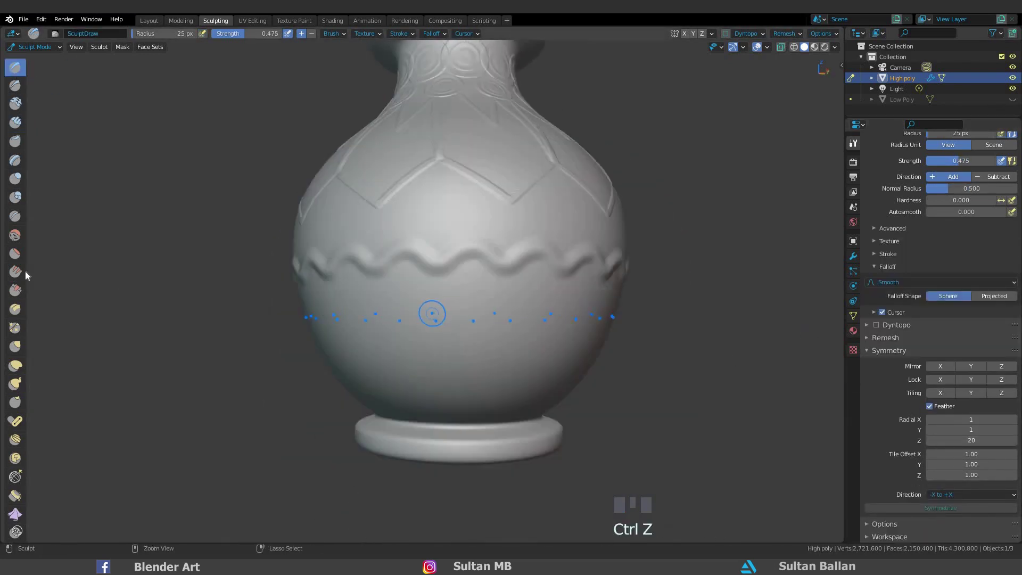
# - Sharpen the wavy band with the Pinch/Magnify brush at a radius of 48 px and strength 0.500
pyautogui.moveTo(458, 317)
pyautogui.mouseDown(button='middle')
pyautogui.moveTo(472, 319)
pyautogui.moveTo(393, 303)
pyautogui.moveTo(433, 307)
pyautogui.mouseUp(button='middle')
pyautogui.click(15, 328)
pyautogui.press('f')
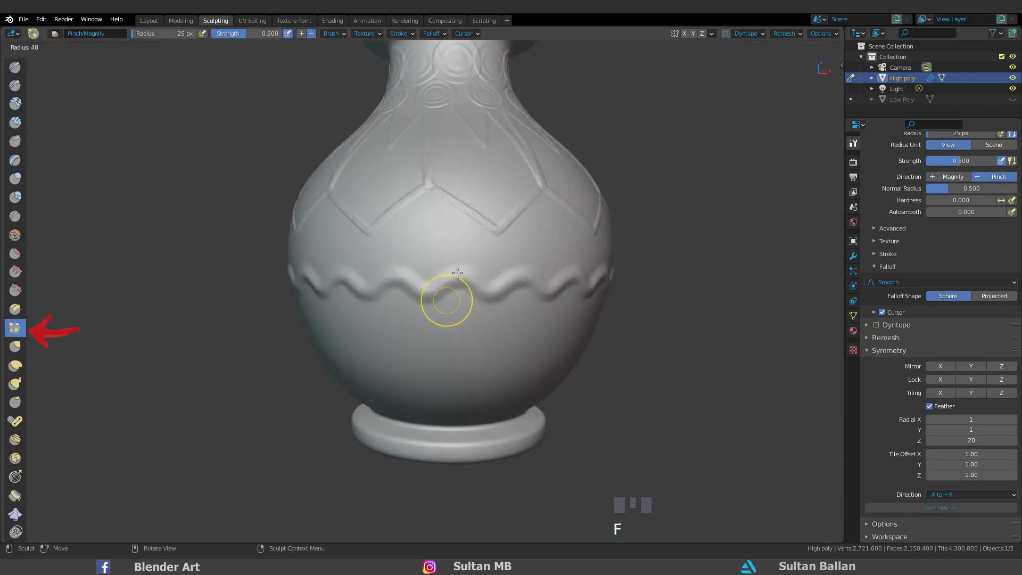
pyautogui.click(457, 273)
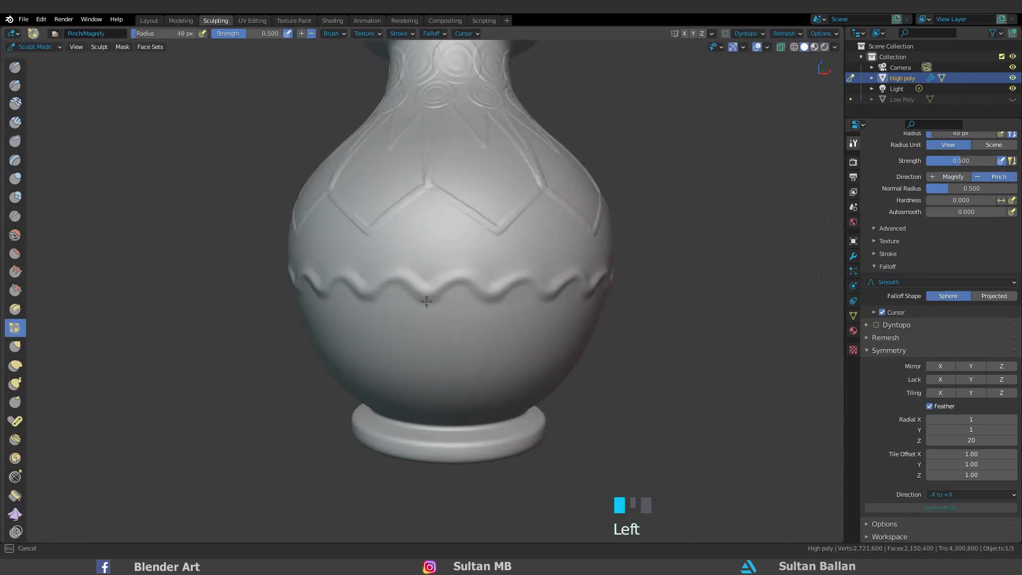
pyautogui.moveTo(426, 302)
pyautogui.mouseDown()
pyautogui.moveTo(411, 286)
pyautogui.moveTo(481, 299)
pyautogui.mouseUp()
pyautogui.scroll(-5, 481, 299)
pyautogui.moveTo(436, 372); pyautogui.dragTo(417, 349, button='middle')
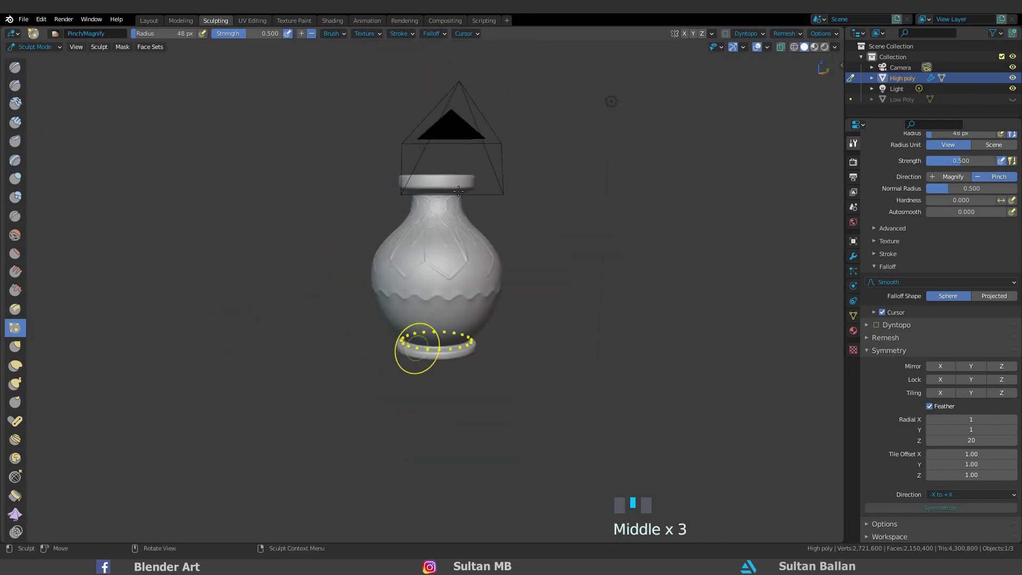
# - Carve radially repeated vertical grooves around the outside of the vase's rim with the Draw Sharp brush at 48 px
pyautogui.scroll(6, 417, 349)
pyautogui.keyDown('shift'); pyautogui.moveTo(426, 133); pyautogui.dragTo(429, 253, button='middle'); pyautogui.keyUp('shift')
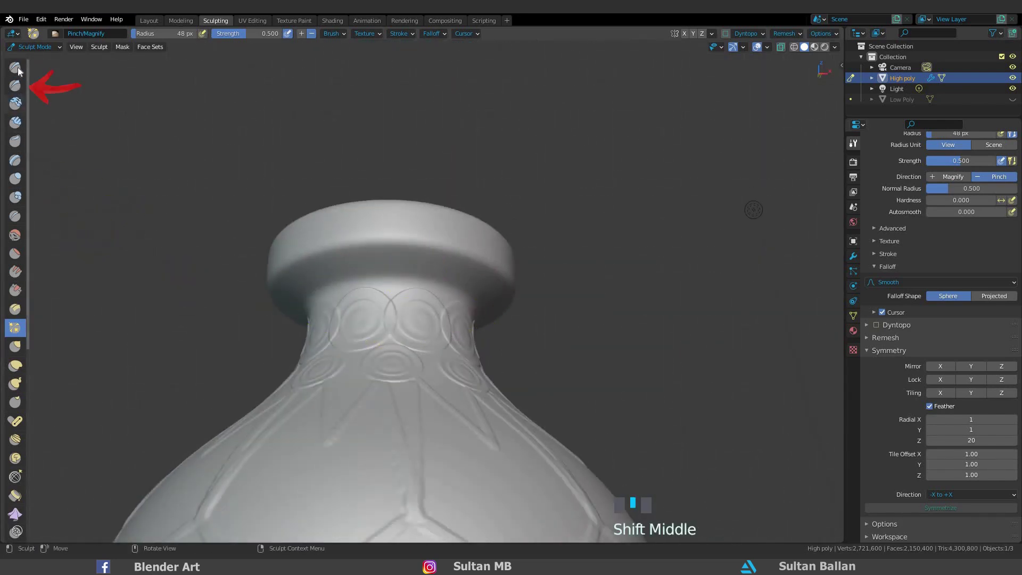
pyautogui.click(15, 85)
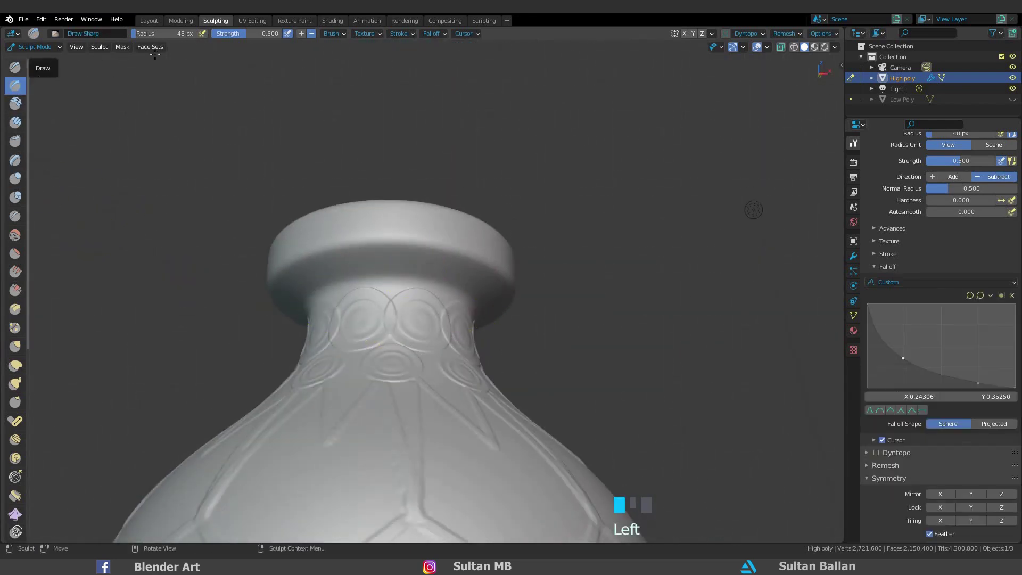
pyautogui.click(400, 33)
pyautogui.moveTo(389, 292); pyautogui.dragTo(388, 235)
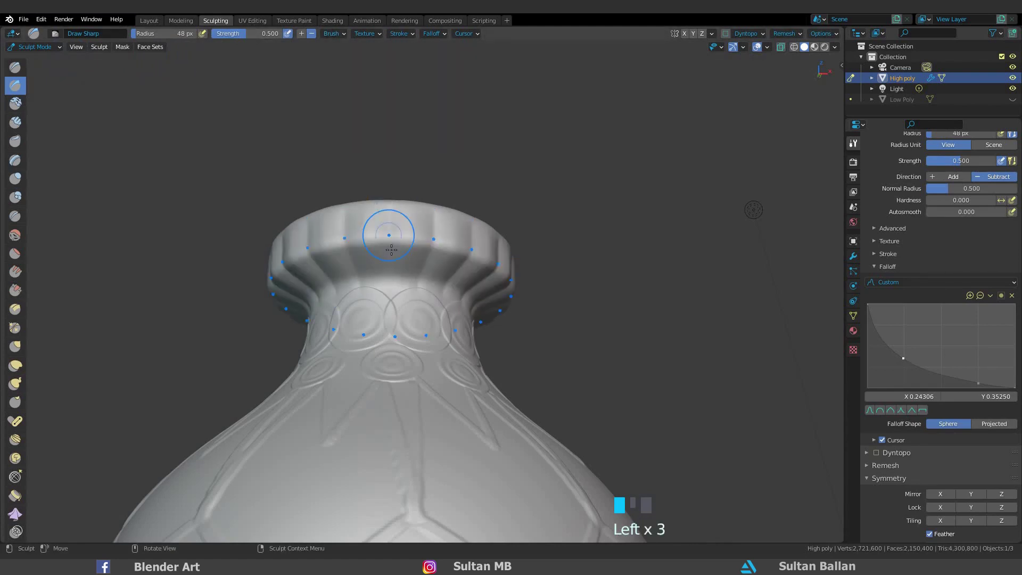
# - Pinch the vertical grooves on the rim with the Pinch/Magnify brush to tighten their edges
pyautogui.moveTo(394, 314); pyautogui.dragTo(401, 356, button='middle')
pyautogui.scroll(-4, 445, 323)
pyautogui.scroll(6, 444, 323)
pyautogui.moveTo(445, 323); pyautogui.dragTo(309, 274, button='middle')
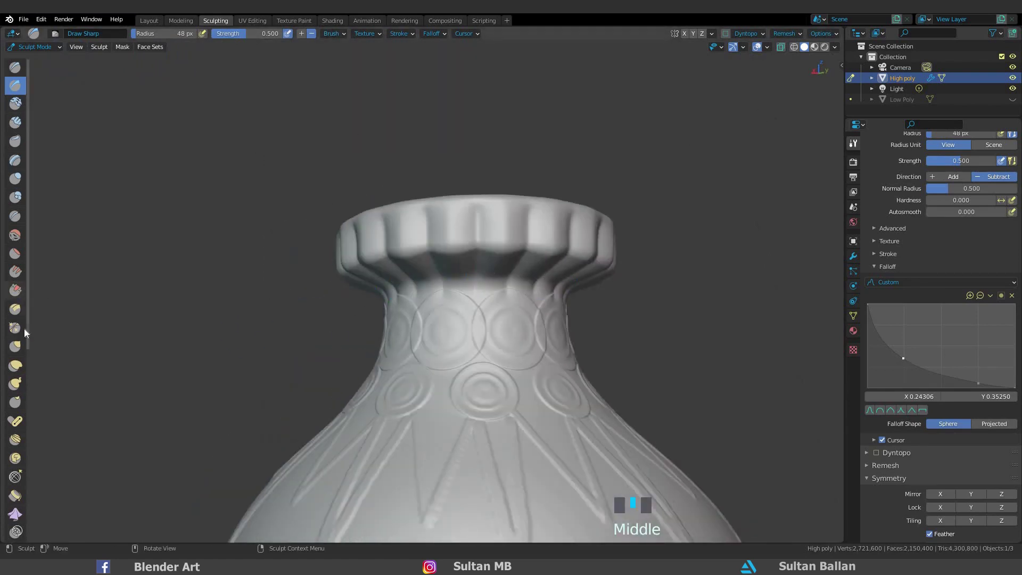
pyautogui.moveTo(478, 218); pyautogui.dragTo(455, 237)
pyautogui.moveTo(503, 235); pyautogui.dragTo(501, 206, button='middle')
pyautogui.moveTo(475, 224)
pyautogui.mouseDown()
pyautogui.moveTo(472, 244)
pyautogui.moveTo(460, 228)
pyautogui.mouseUp()
pyautogui.moveTo(469, 234); pyautogui.dragTo(447, 205)
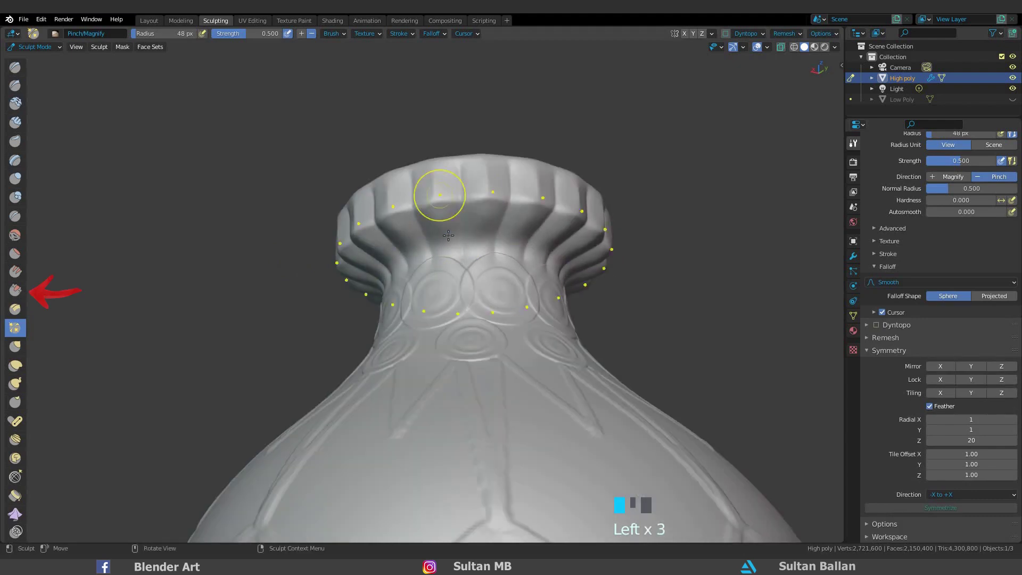
# - Flatten the ridges on the outside and underside of the rim with the Scrape/Peaks brush at 48 px, strength 0.700
pyautogui.scroll(2, 440, 199)
pyautogui.keyDown('shift'); pyautogui.moveTo(440, 198); pyautogui.dragTo(441, 217, button='middle'); pyautogui.keyUp('shift')
pyautogui.click(18, 123)
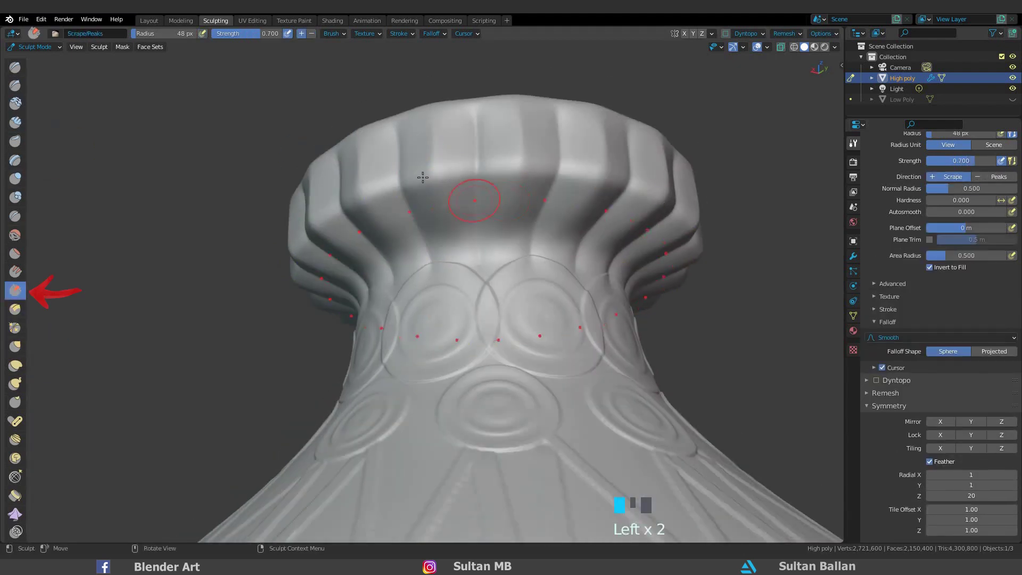
pyautogui.moveTo(422, 176)
pyautogui.mouseDown()
pyautogui.moveTo(448, 171)
pyautogui.moveTo(423, 180)
pyautogui.mouseUp()
pyautogui.moveTo(472, 250); pyautogui.dragTo(478, 279, button='middle')
pyautogui.moveTo(481, 224)
pyautogui.mouseDown()
pyautogui.moveTo(483, 182)
pyautogui.moveTo(484, 205)
pyautogui.mouseUp()
pyautogui.moveTo(493, 251); pyautogui.dragTo(497, 272, button='middle')
pyautogui.moveTo(497, 269); pyautogui.dragTo(479, 265)
pyautogui.moveTo(487, 267)
pyautogui.mouseDown()
pyautogui.moveTo(472, 273)
pyautogui.moveTo(485, 271)
pyautogui.mouseUp()
# - Scrape the top edge and inner lip of the vase's rim with the Scrape/Peaks brush
pyautogui.moveTo(463, 335); pyautogui.dragTo(433, 342, button='middle')
pyautogui.scroll(-6, 433, 319)
pyautogui.scroll(8, 438, 246)
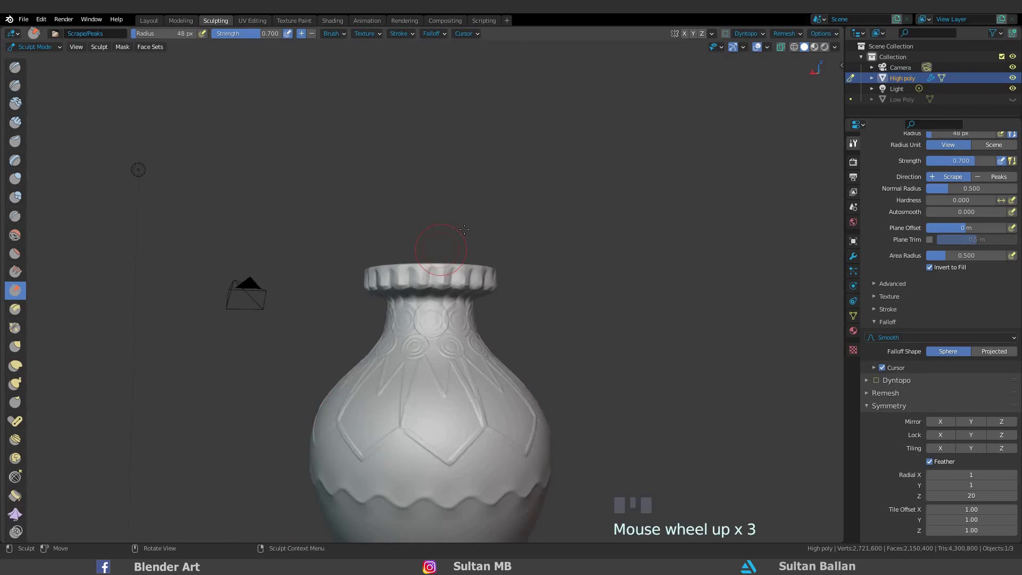
pyautogui.moveTo(462, 237); pyautogui.dragTo(468, 221)
pyautogui.moveTo(497, 349)
pyautogui.mouseDown(button='middle')
pyautogui.moveTo(477, 365)
pyautogui.moveTo(481, 394)
pyautogui.mouseUp(button='middle')
pyautogui.moveTo(487, 383); pyautogui.dragTo(492, 375)
pyautogui.moveTo(500, 358); pyautogui.dragTo(505, 375, button='middle')
pyautogui.moveTo(612, 234); pyautogui.dragTo(638, 263, button='middle')
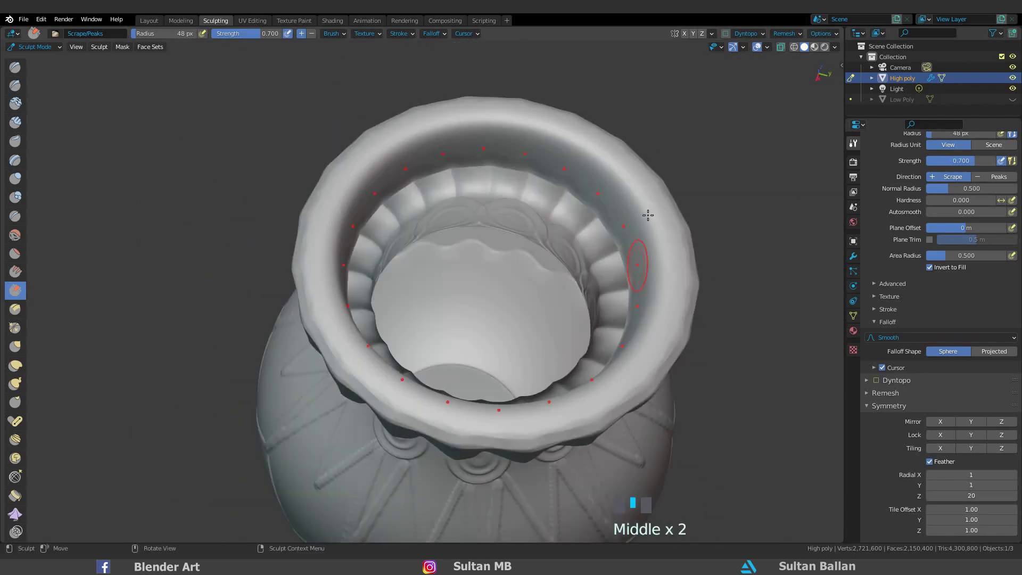
pyautogui.moveTo(648, 215); pyautogui.dragTo(652, 245)
pyautogui.moveTo(654, 248); pyautogui.dragTo(639, 226)
# - Scrape the upper inside edge of the vase's mouth with the Scrape/Peaks brush
pyautogui.moveTo(476, 301)
pyautogui.mouseDown(button='middle')
pyautogui.moveTo(465, 254)
pyautogui.moveTo(477, 290)
pyautogui.mouseUp(button='middle')
pyautogui.scroll(4, 346, 192)
pyautogui.moveTo(347, 192); pyautogui.dragTo(351, 179, button='middle')
pyautogui.moveTo(323, 187); pyautogui.dragTo(386, 178)
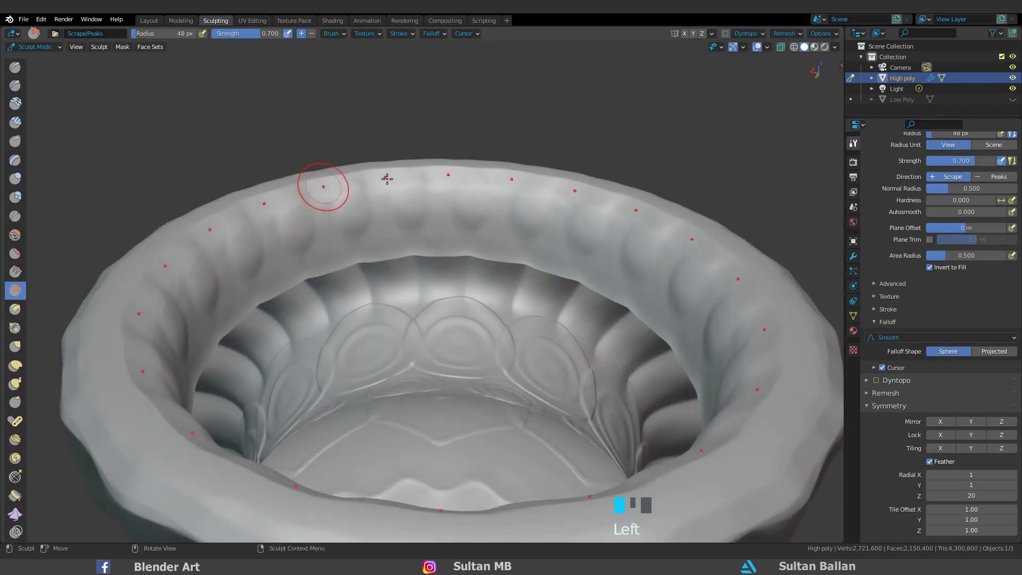
pyautogui.moveTo(447, 120); pyautogui.dragTo(474, 143, button='middle')
# - Try a Scrape/Peaks stroke inside a pointed panel on the body, and undo it
pyautogui.scroll(-8, 474, 213)
pyautogui.moveTo(436, 380)
pyautogui.mouseDown(button='middle')
pyautogui.moveTo(550, 344)
pyautogui.moveTo(553, 240)
pyautogui.mouseUp(button='middle')
pyautogui.scroll(4, 424, 180)
pyautogui.moveTo(481, 297); pyautogui.dragTo(493, 372, button='middle')
pyautogui.click(442, 265)
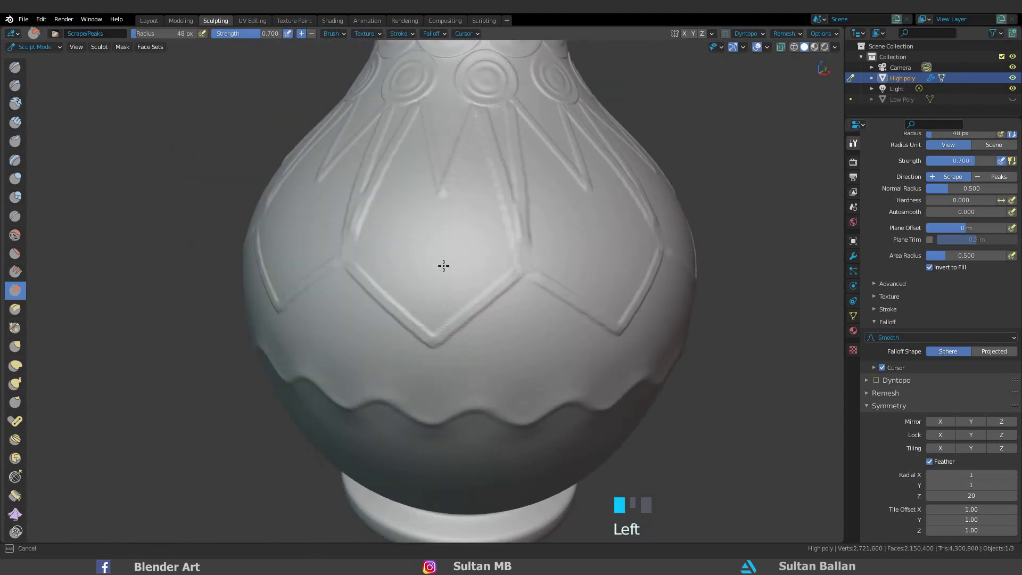
pyautogui.hotkey('ctrl', 'z')
# - Set the radial Z count to 10 and reshape the Draw Sharp brush's falloff curve, with a point at about X 0.45, Y 0.28
pyautogui.scroll(-2, 970, 406)
pyautogui.click(971, 440)
pyautogui.write('10')
pyautogui.click(136, 176)
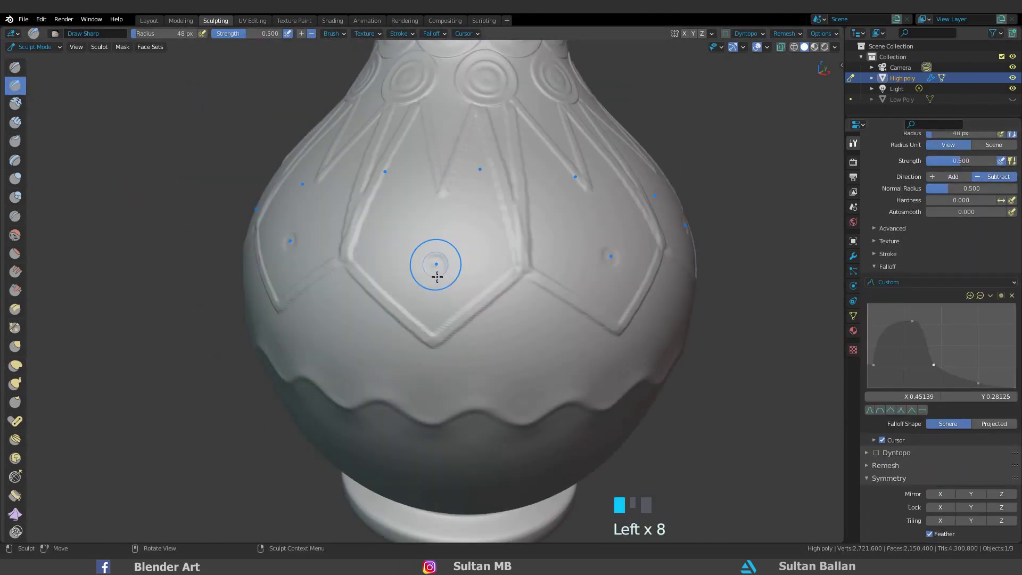
# - Stamp an imprint inside each pointed panel with the Draw Sharp brush at a radius of 101 px and strength 0.730
pyautogui.click(433, 253)
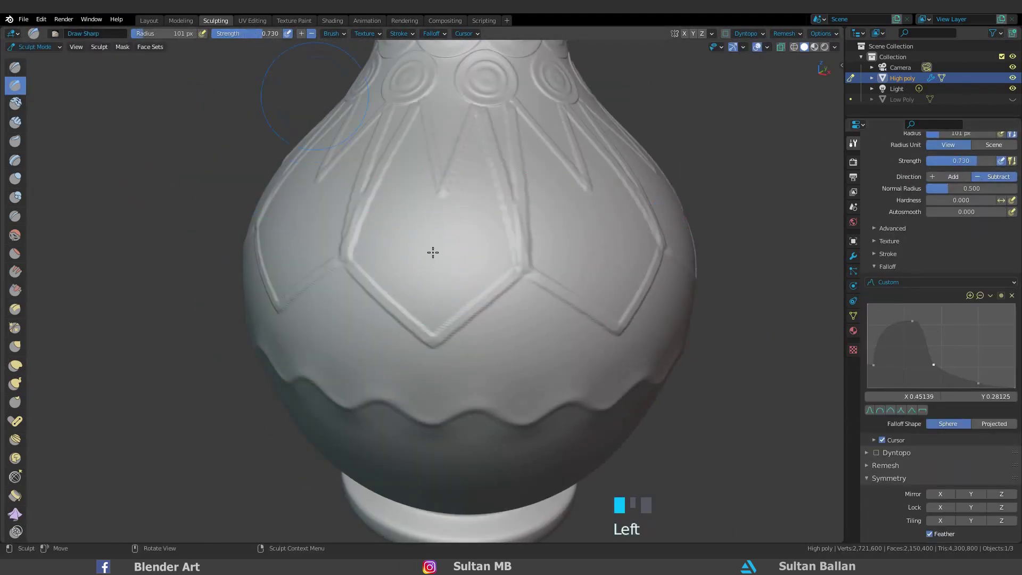
pyautogui.scroll(-2, 433, 252)
pyautogui.moveTo(433, 253); pyautogui.dragTo(520, 273, button='middle')
pyautogui.scroll(4, 508, 287)
pyautogui.scroll(-3, 472, 296)
pyautogui.moveTo(437, 283); pyautogui.dragTo(458, 271, button='middle')
# - Try a Draw Sharp imprint along the wavy band on the body, and undo it
pyautogui.click(461, 275)
pyautogui.scroll(3, 462, 277)
pyautogui.keyDown('shift'); pyautogui.moveTo(498, 243); pyautogui.dragTo(511, 271); pyautogui.keyUp('shift')
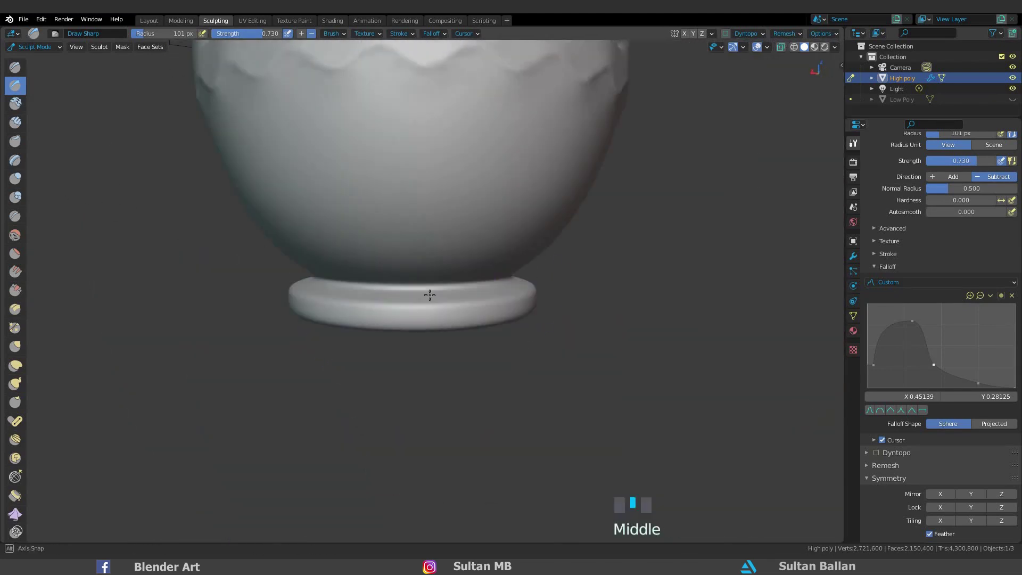
pyautogui.hotkey('ctrl', 'z')
# - Carve thin vertical grooves down the lower body and across the foot with the Draw Sharp brush at a 9 px radius
pyautogui.moveTo(422, 251); pyautogui.dragTo(449, 245)
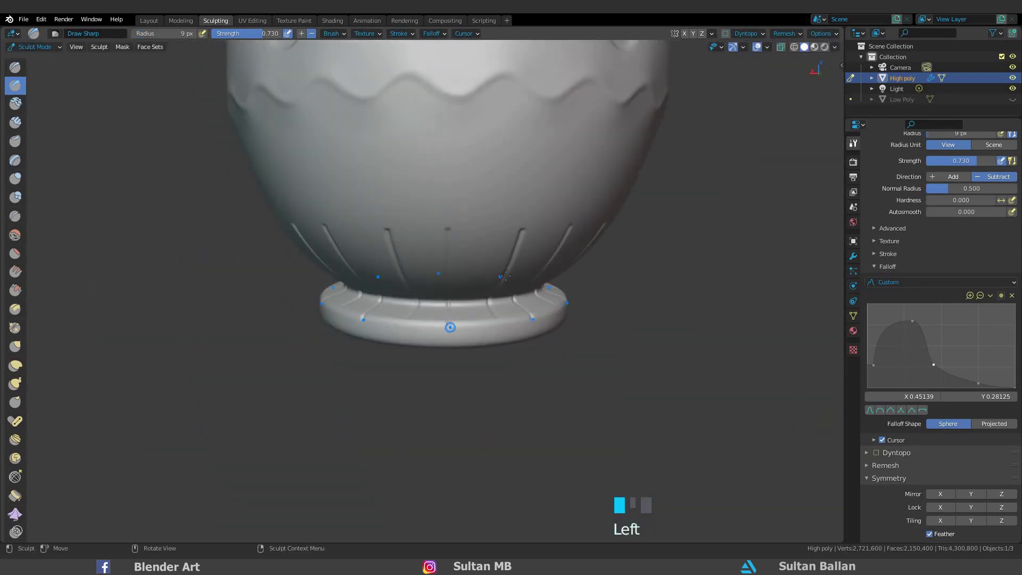
# - Carve a brick-like pattern of outlined upright strips and crossing lines around the lower body with the Draw Sharp brush
pyautogui.scroll(2, 494, 186)
pyautogui.moveTo(495, 186); pyautogui.dragTo(441, 200, button='middle')
pyautogui.hotkey('ctrl', 'z')
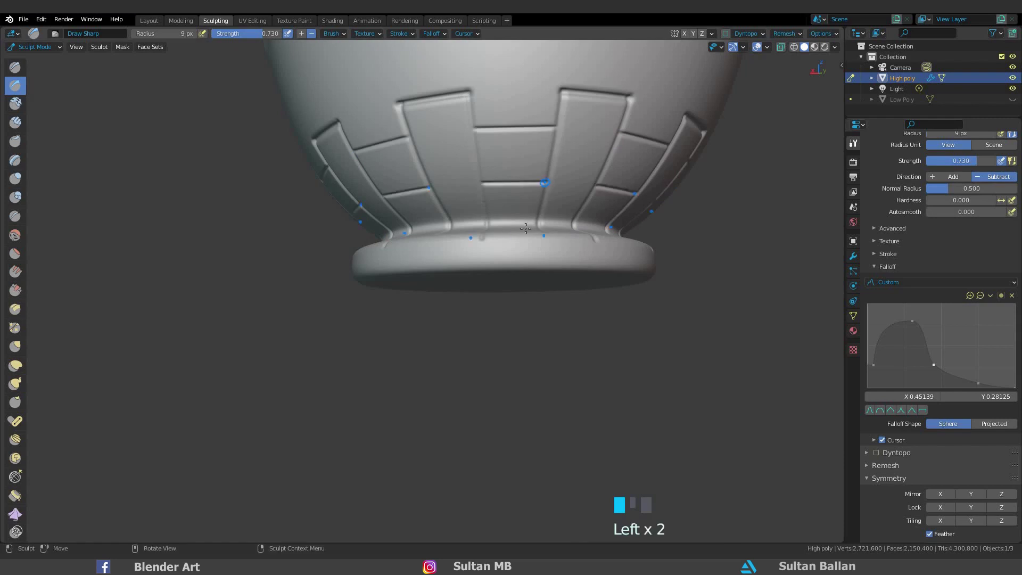
pyautogui.scroll(-5, 251, 189)
pyautogui.scroll(2, 400, 274)
pyautogui.moveTo(400, 274); pyautogui.dragTo(405, 311, button='middle')
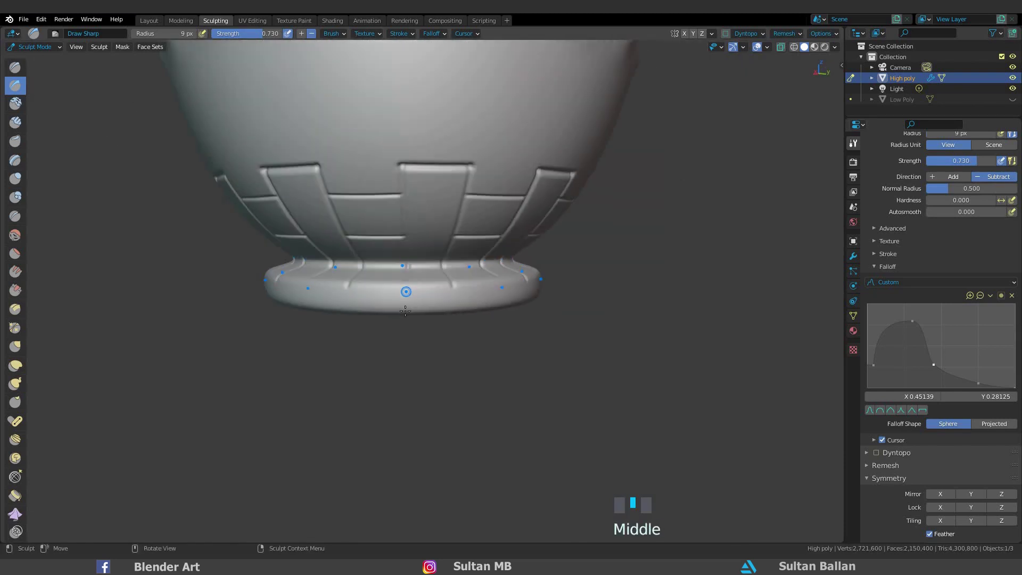
# - Undo the last foot stroke, carve slanted grooves across the foot, and tighten them with the Pinch/Magnify brush at strength 0.500
pyautogui.hotkey('ctrl', 'z')
pyautogui.moveTo(405, 309); pyautogui.dragTo(393, 285)
pyautogui.moveTo(392, 285); pyautogui.dragTo(404, 298, button='middle')
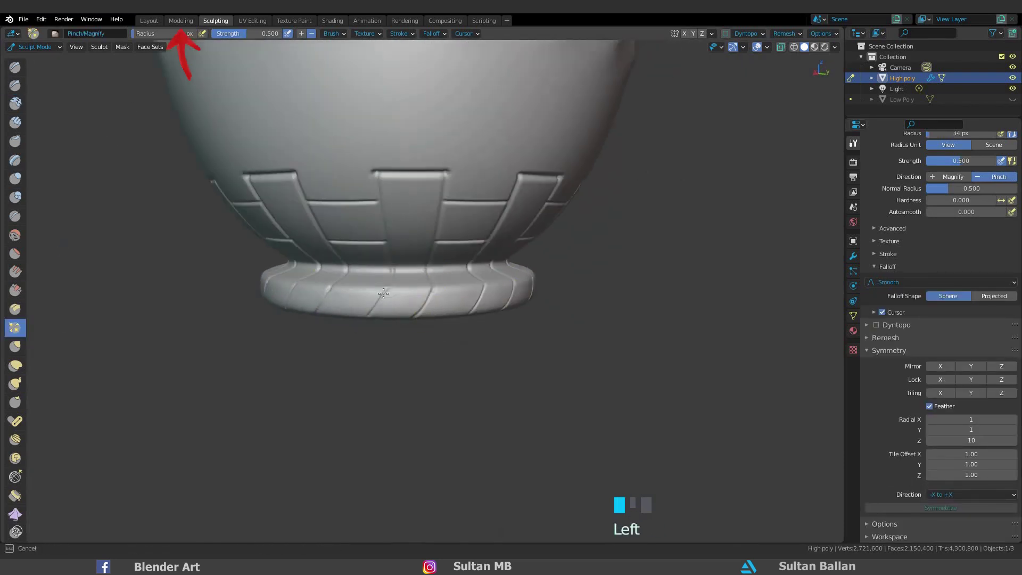
pyautogui.scroll(-5, 513, 296)
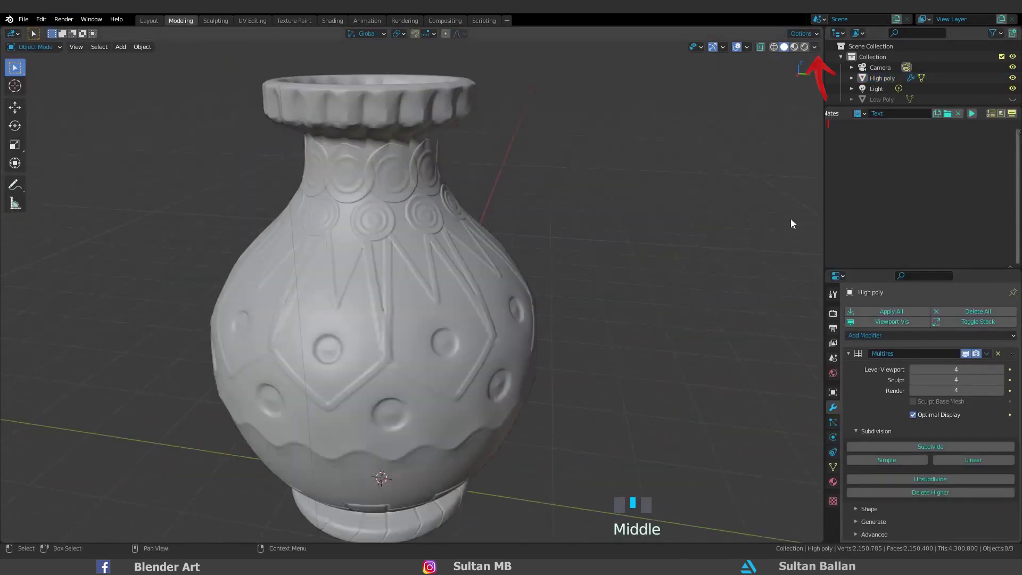
# - In the Modeling workspace, enable Cavity in the viewport shading and inspect the high-poly vase from several sides
pyautogui.click(814, 47)
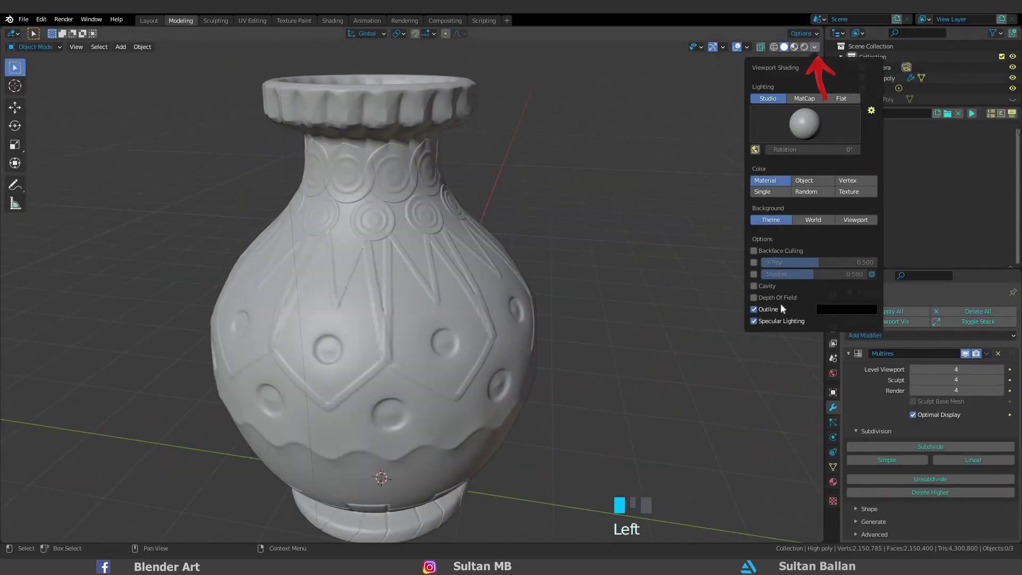
pyautogui.click(754, 286)
pyautogui.scroll(-2, 554, 237)
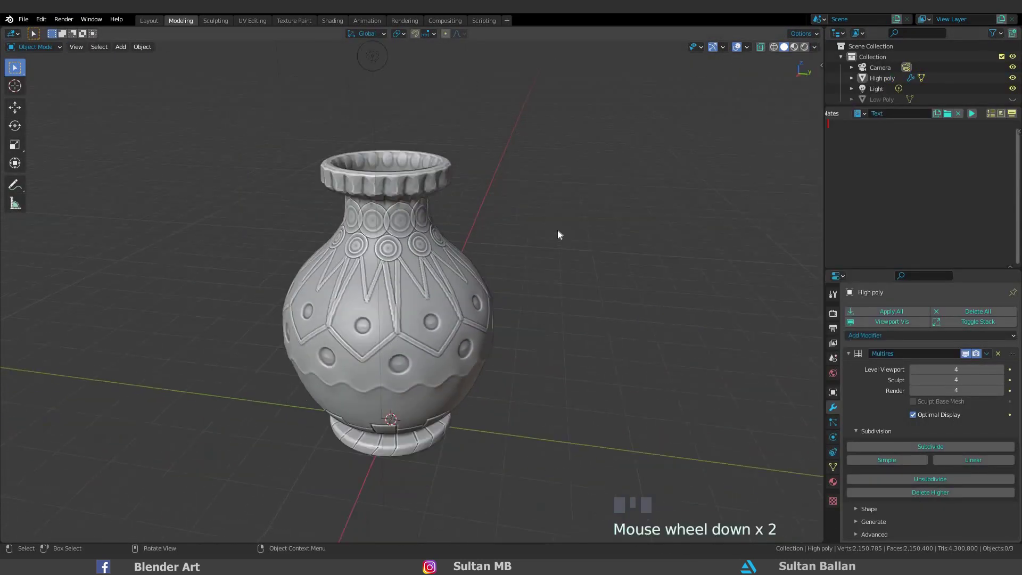
pyautogui.moveTo(558, 234); pyautogui.dragTo(456, 256, button='middle')
pyautogui.click(464, 257)
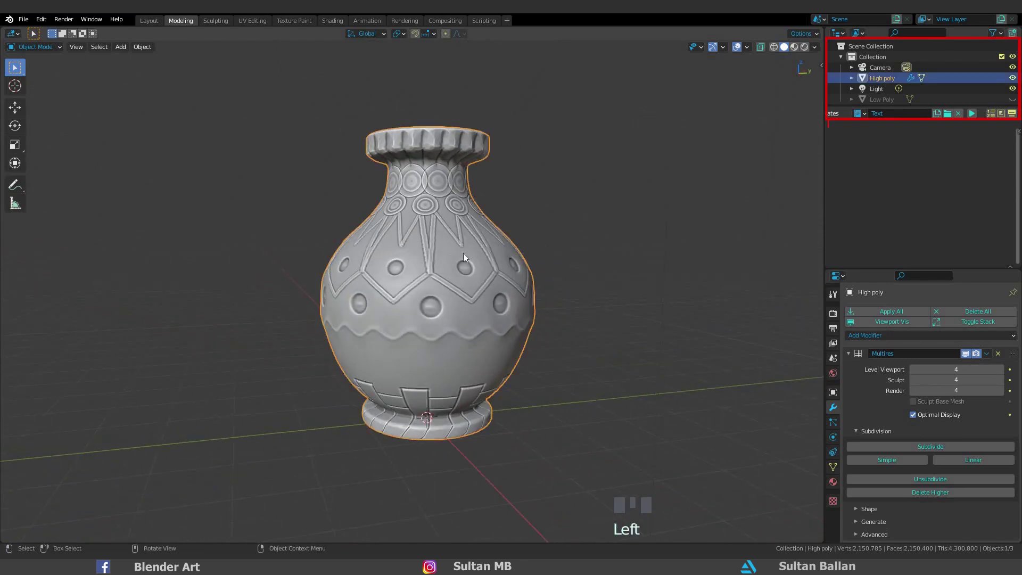
pyautogui.press('KP_Decimal')
pyautogui.moveTo(579, 235); pyautogui.dragTo(630, 188, button='middle')
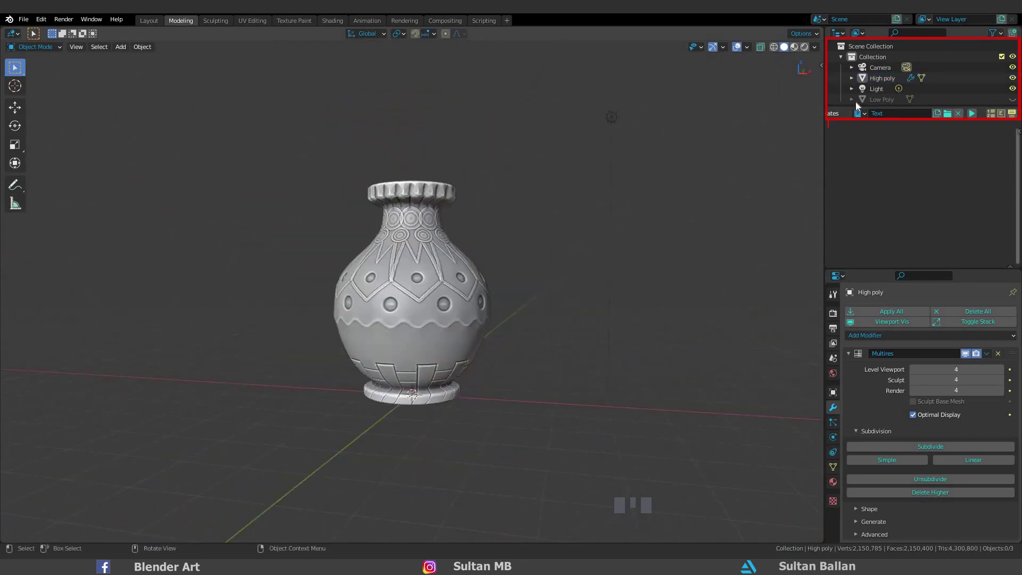
# - Unhide the Low Poly vase in the scene
pyautogui.click(1012, 99)
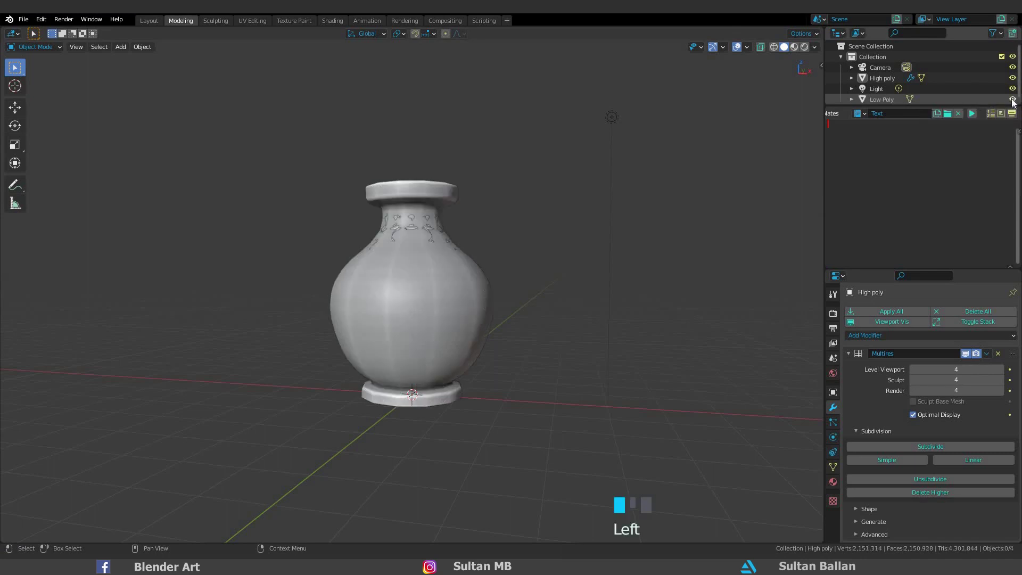
pyautogui.click(1012, 99)
pyautogui.click(1012, 99)
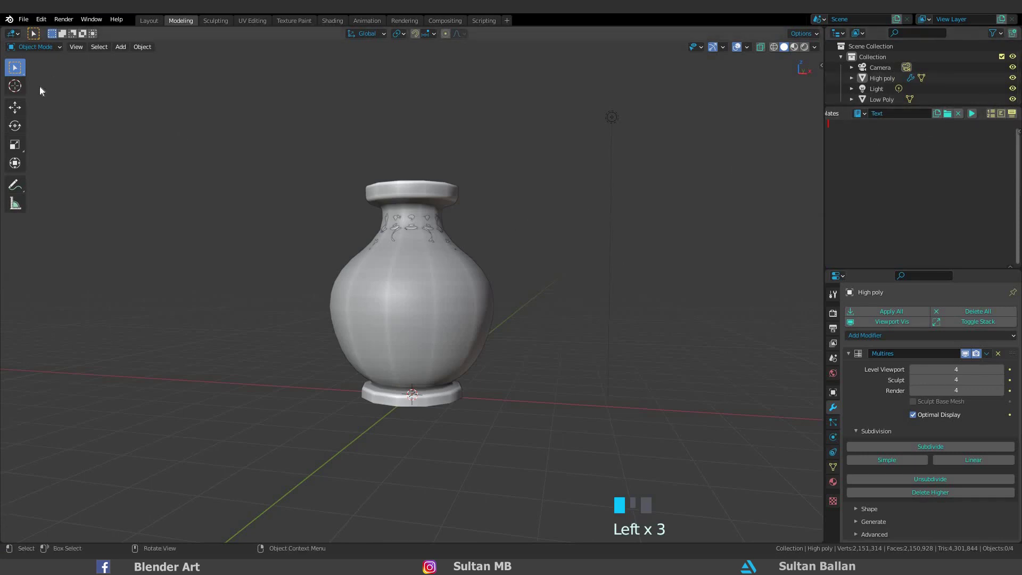
# - Split the 3D viewport into two areas and turn one into a Shader Editor with its sidebar hidden
pyautogui.moveTo(1, 537); pyautogui.dragTo(510, 436)
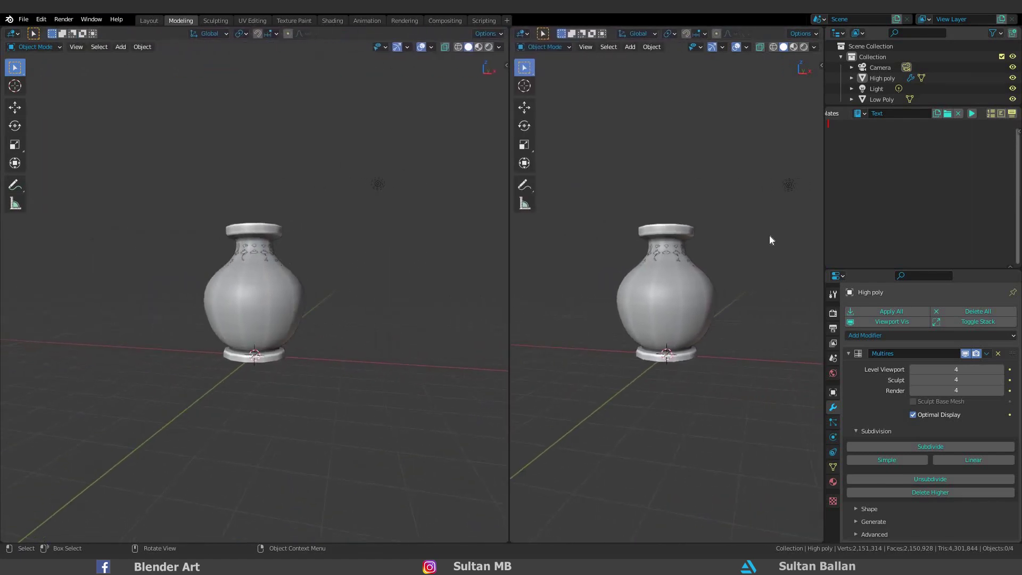
pyautogui.scroll(4, 773, 263)
pyautogui.moveTo(802, 250); pyautogui.dragTo(806, 263, button='middle')
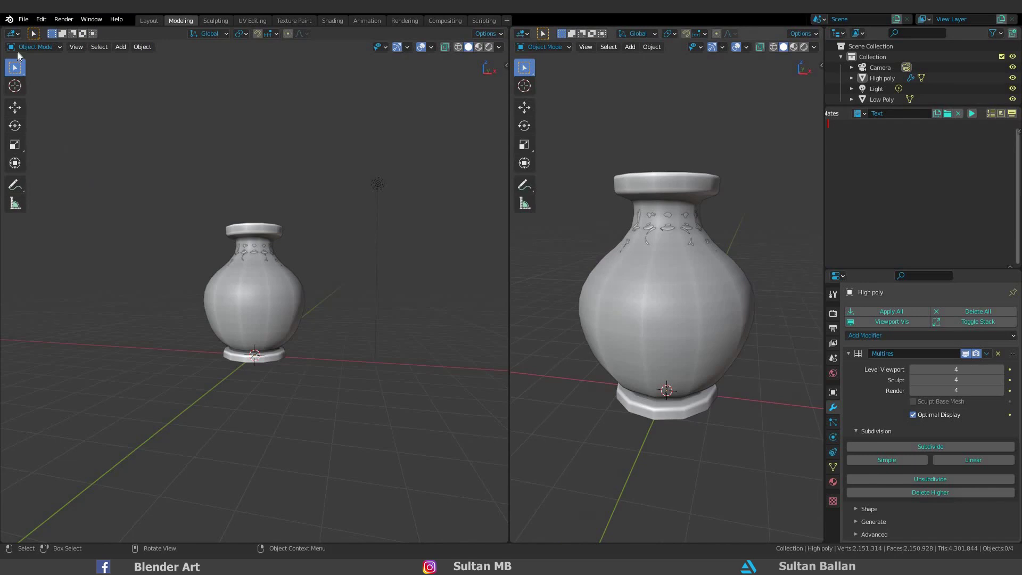
pyautogui.click(14, 34)
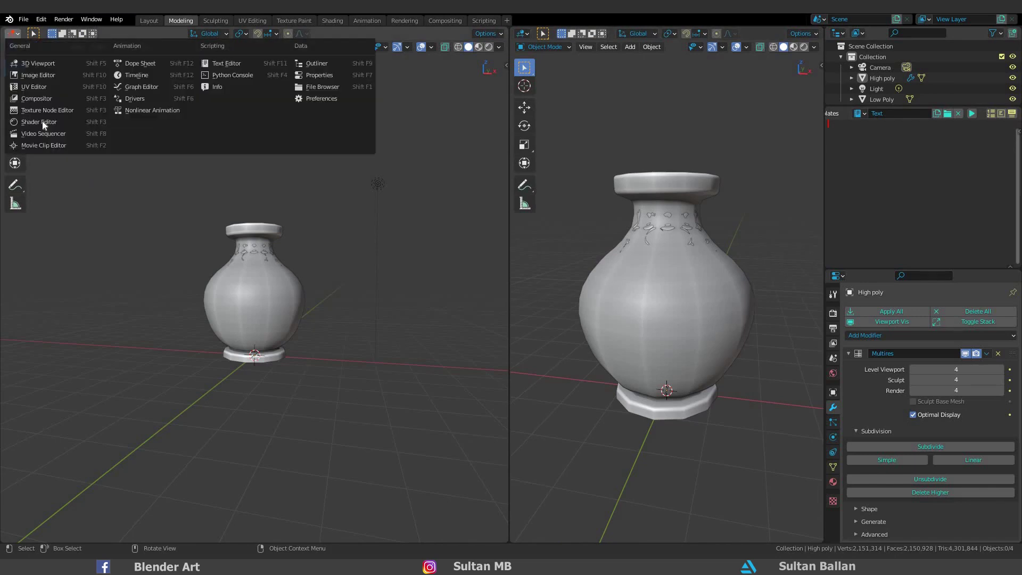
pyautogui.hotkey('shift', 'F3')
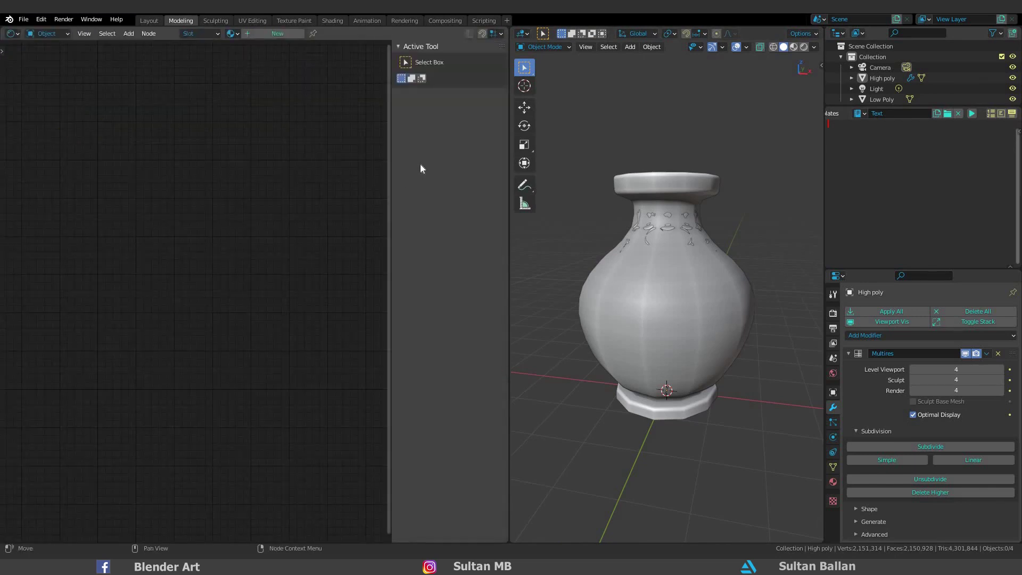
pyautogui.press('n')
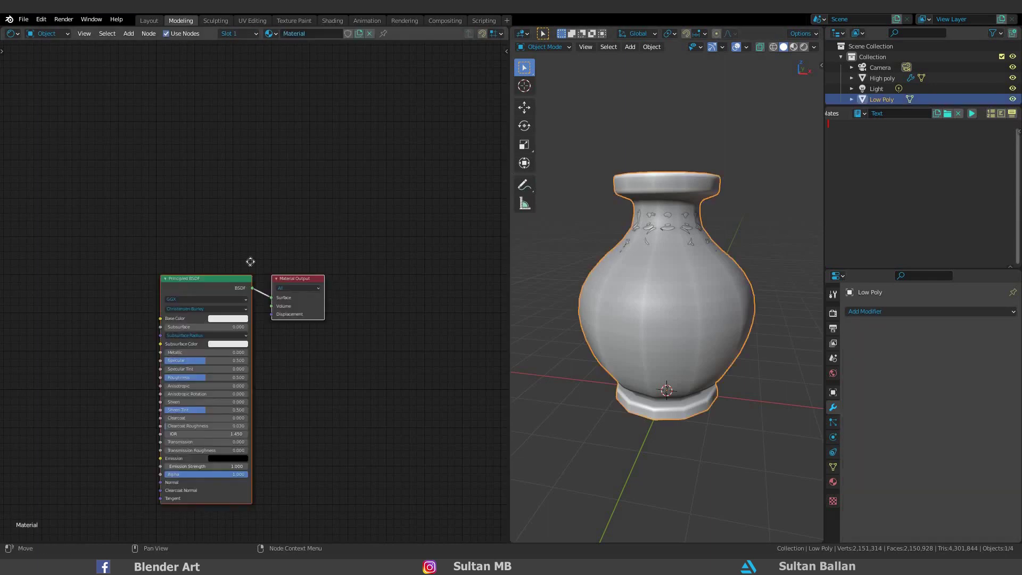
# - Give the Low Poly vase a new material and place an unconnected Image Texture node beside the Principled BSDF
pyautogui.scroll(2, 257, 266)
pyautogui.moveTo(250, 261); pyautogui.dragTo(265, 242, button='middle')
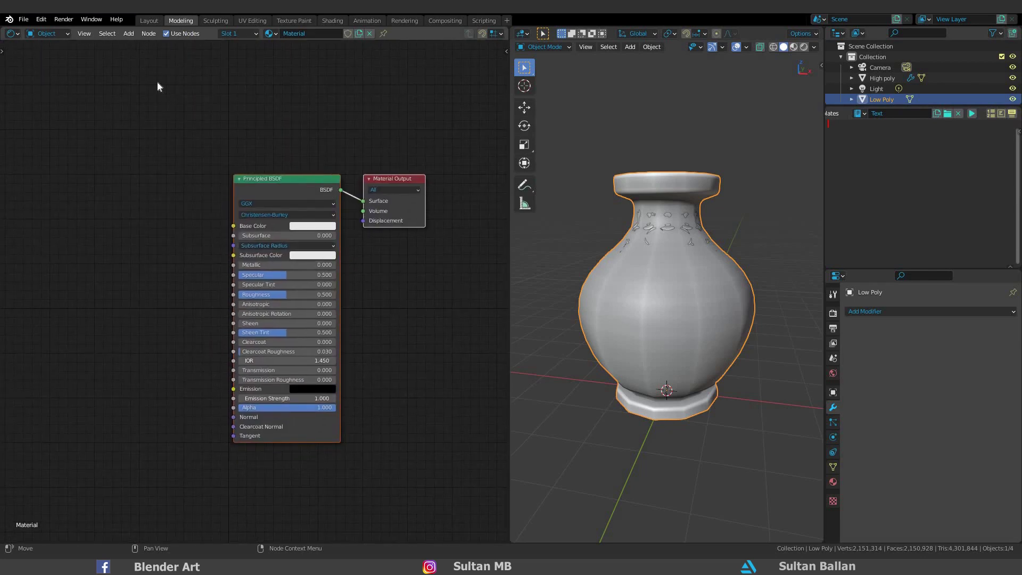
pyautogui.click(128, 33)
pyautogui.moveTo(152, 93)
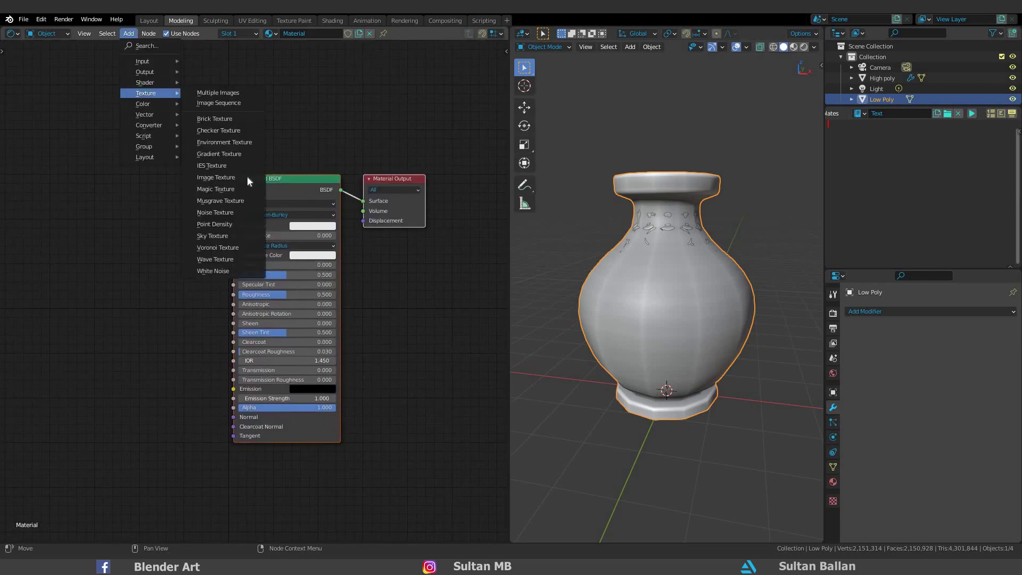
pyautogui.click(224, 177)
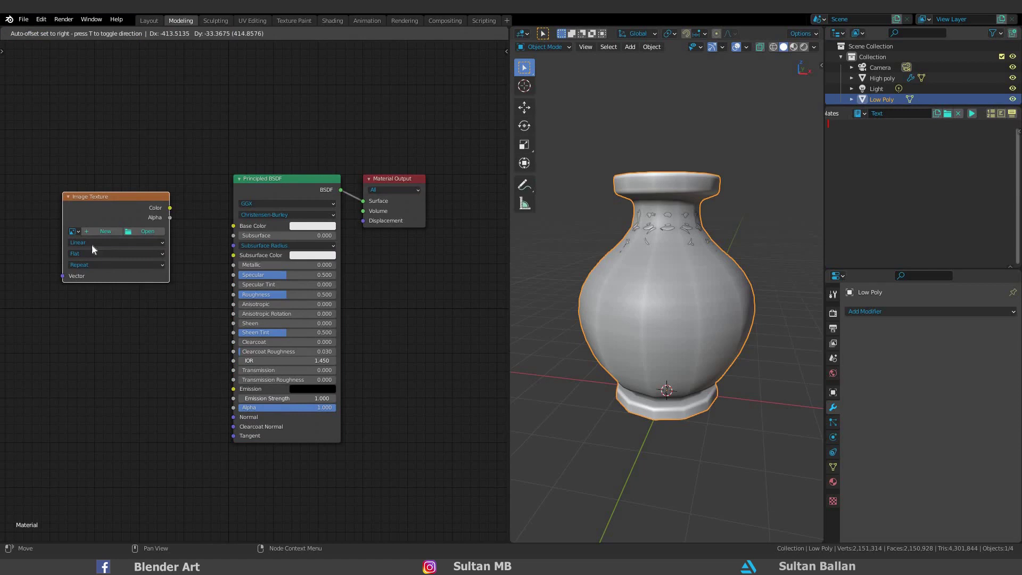
pyautogui.click(95, 241)
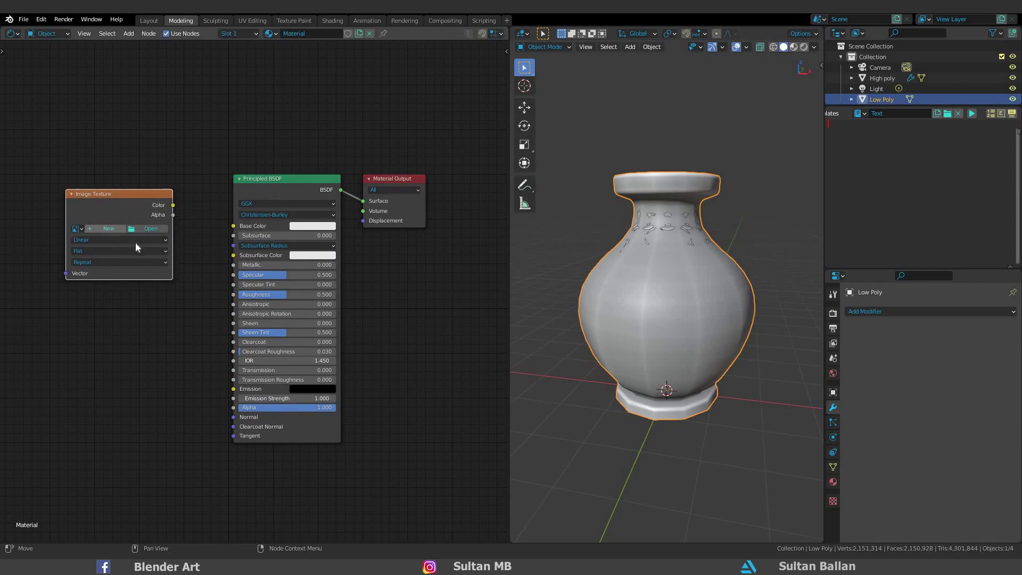
# - Create a 2048 × 2048 px image named Normal in the Image Texture node and set its color space to Non-Color
pyautogui.click(101, 229)
pyautogui.click(134, 245)
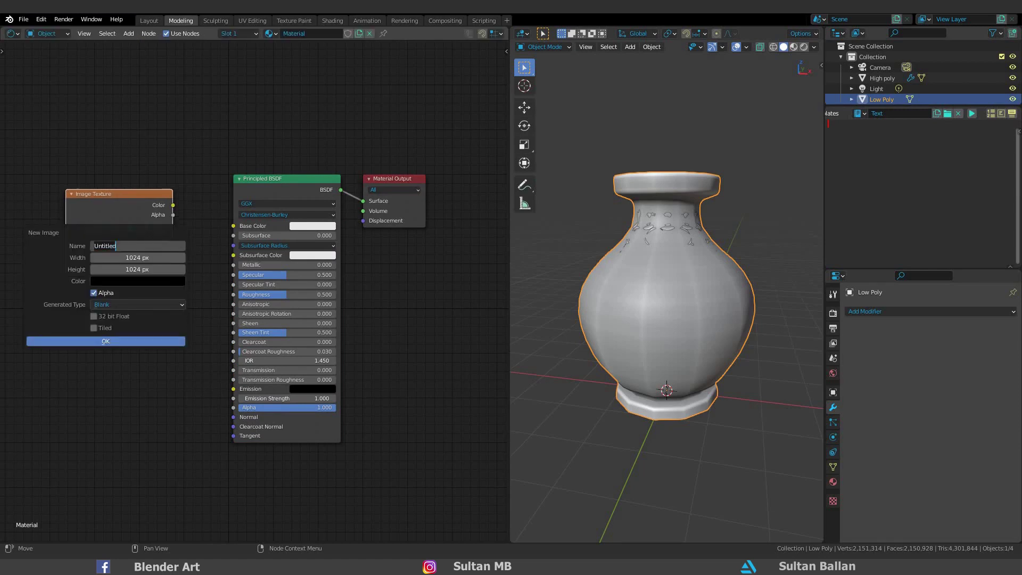
pyautogui.write('Normal')
pyautogui.press('Return')
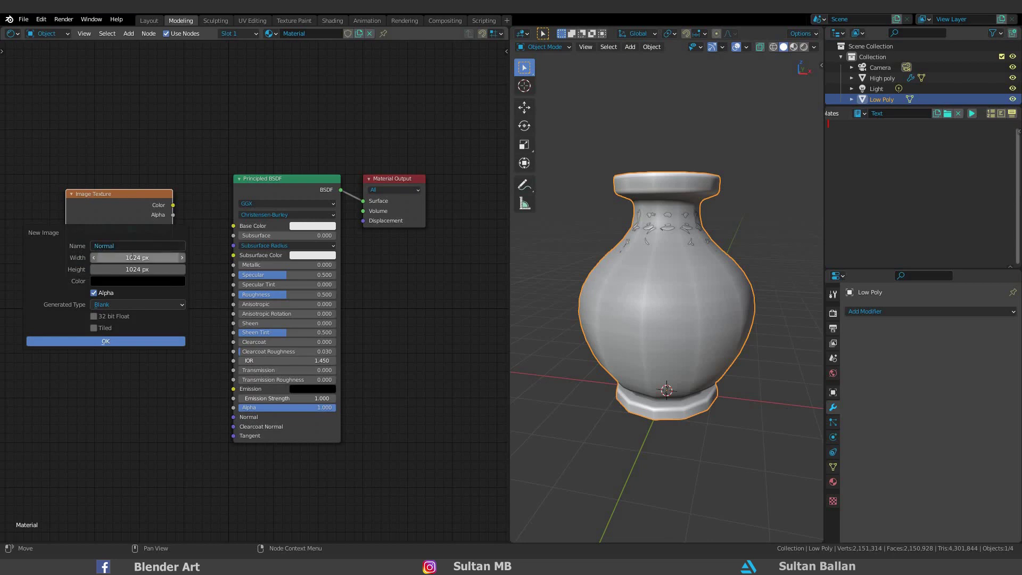
pyautogui.moveTo(132, 257); pyautogui.dragTo(133, 269)
pyautogui.write('2048')
pyautogui.press('Return')
pyautogui.press('Return')
pyautogui.click(154, 286)
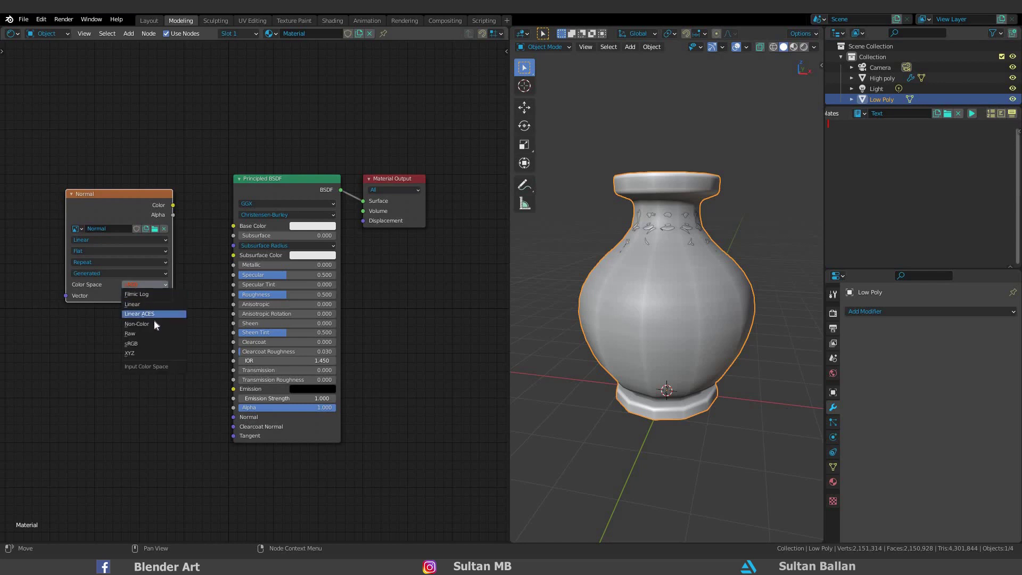
pyautogui.click(155, 324)
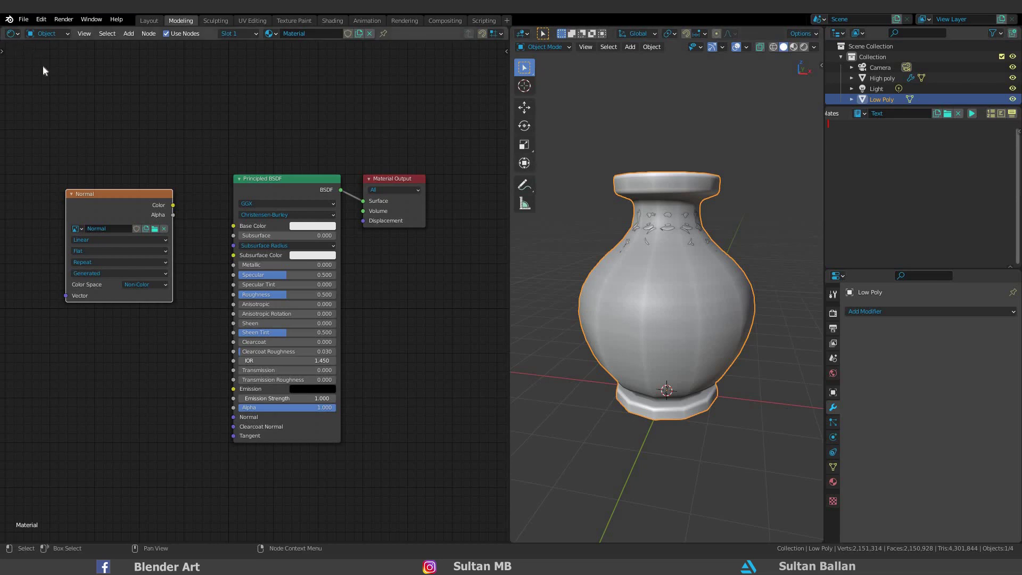
# - Switch the Shader Editor area to the Image Editor and display the Normal image fitted to the view
pyautogui.click(13, 33)
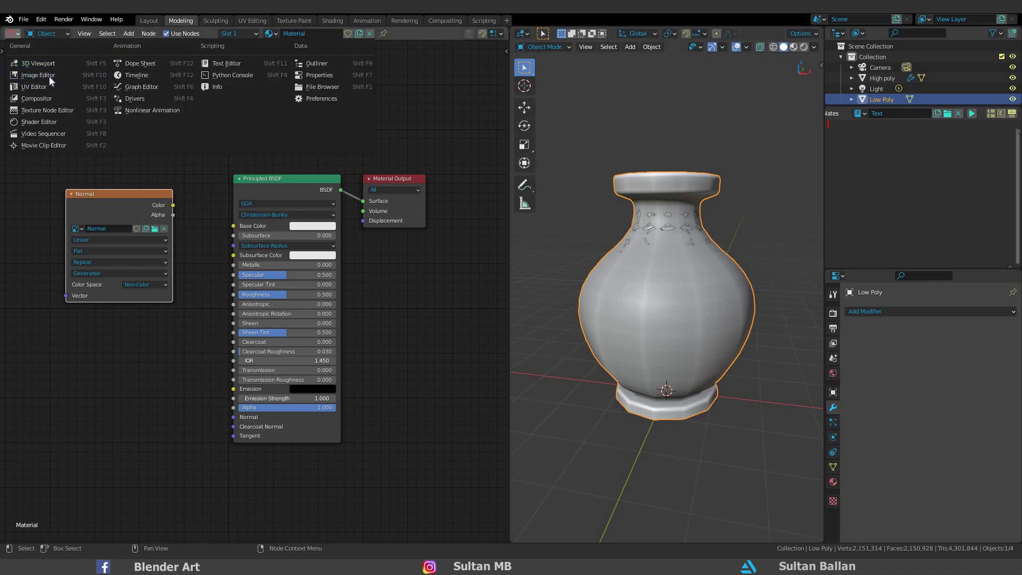
pyautogui.press('Return')
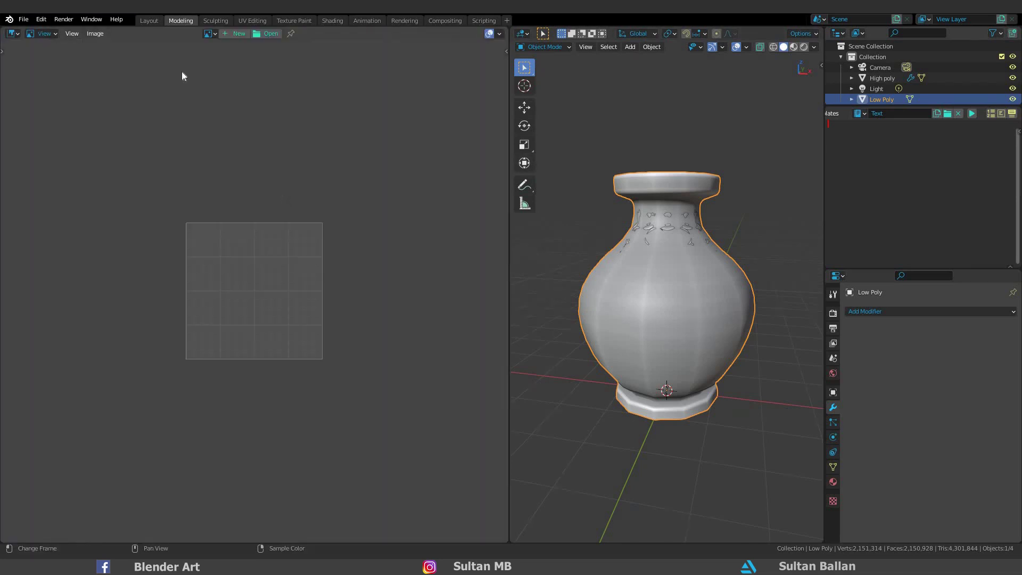
pyautogui.click(211, 34)
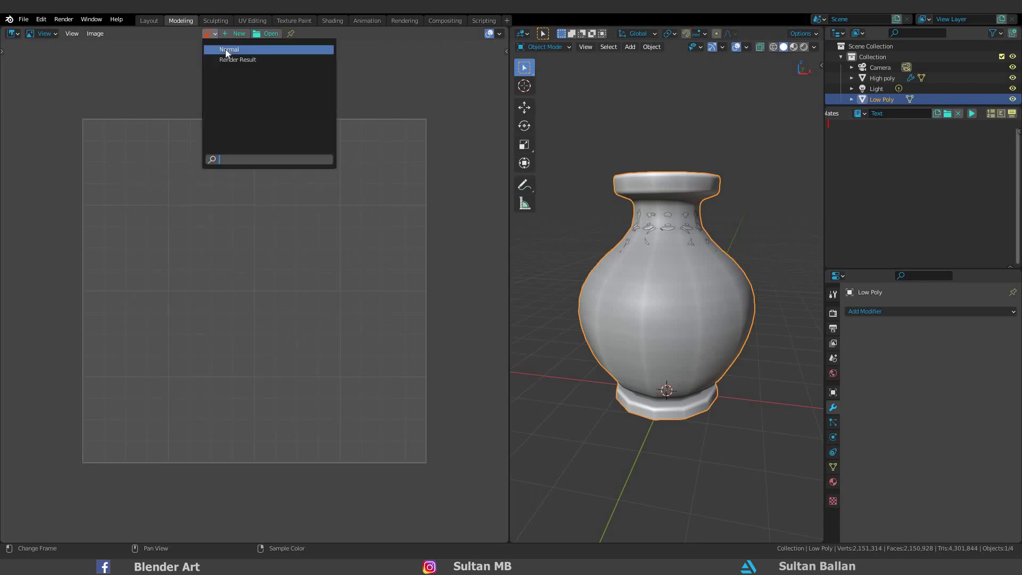
pyautogui.press('Return')
pyautogui.press('Home')
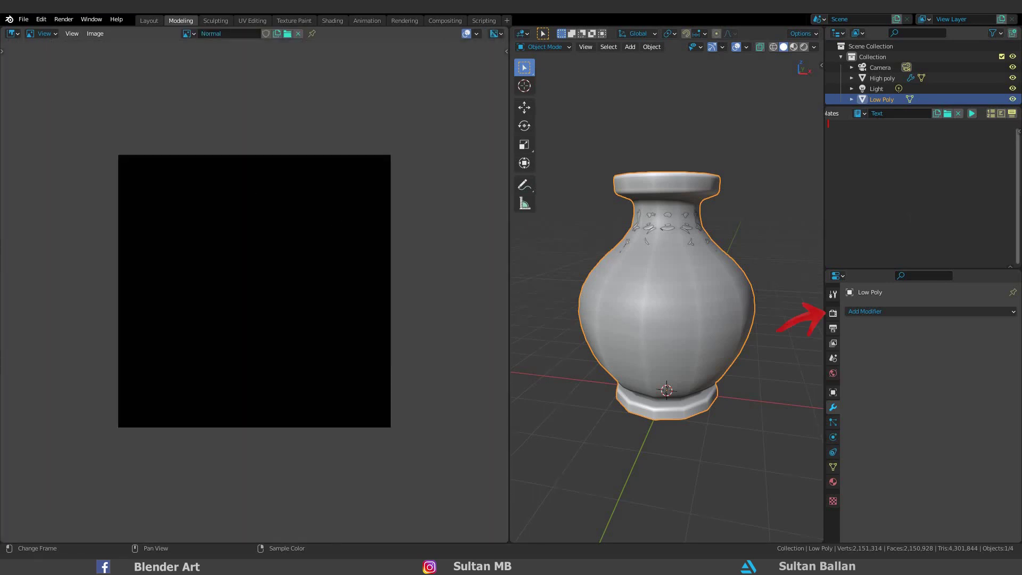
# - Set the render engine to Cycles and the device to GPU Compute
pyautogui.click(833, 314)
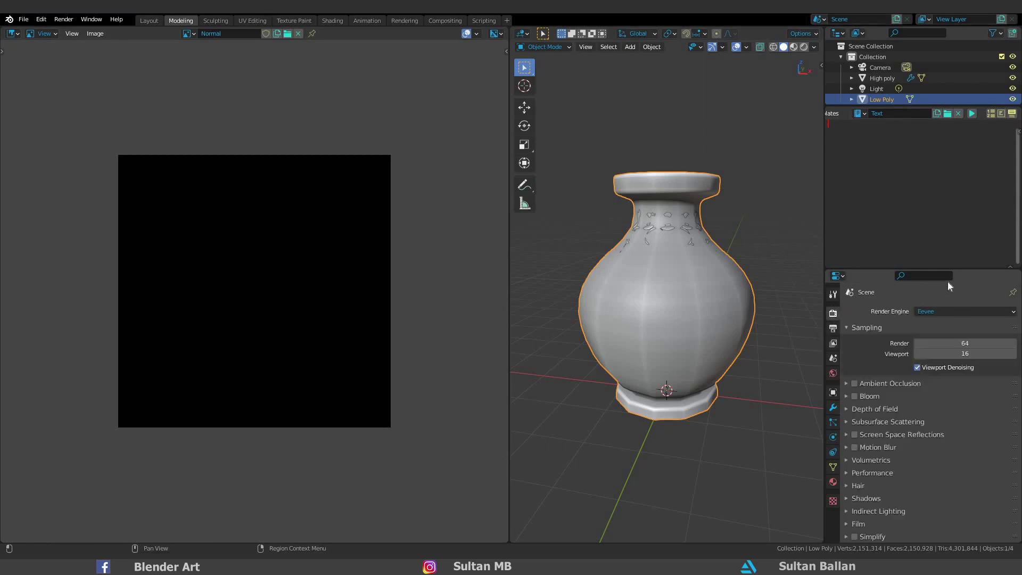
pyautogui.click(940, 313)
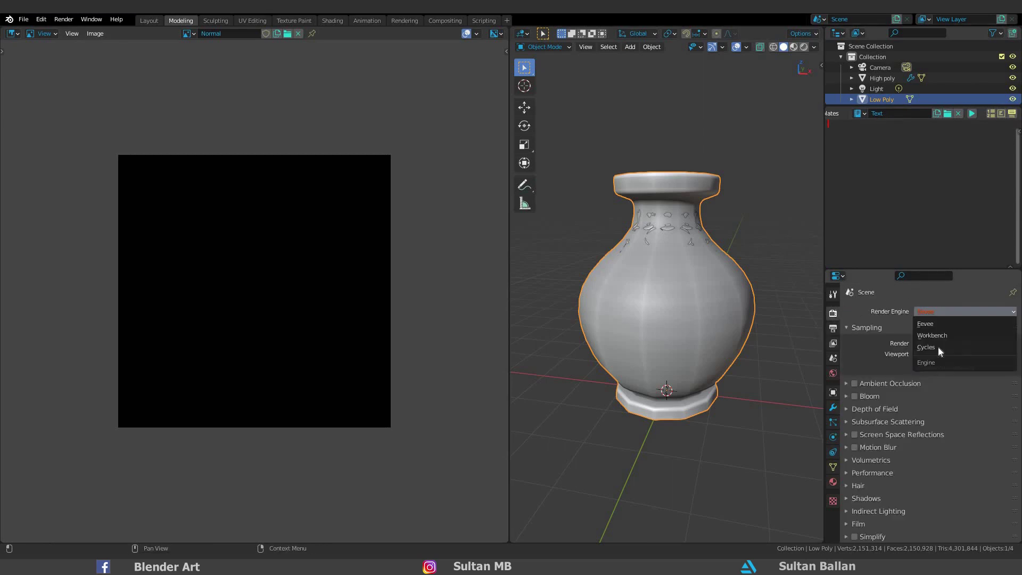
pyautogui.click(938, 347)
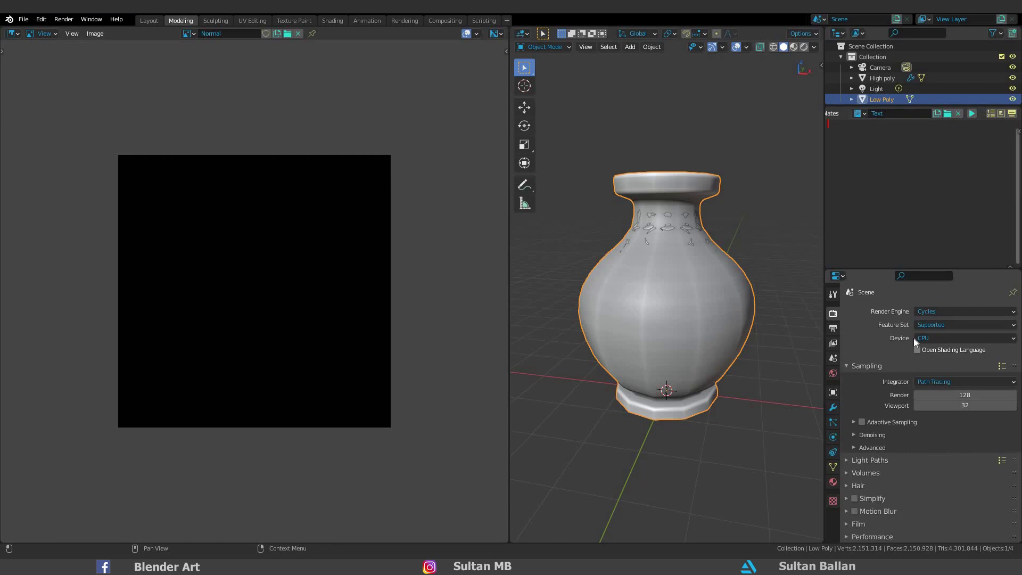
pyautogui.click(944, 338)
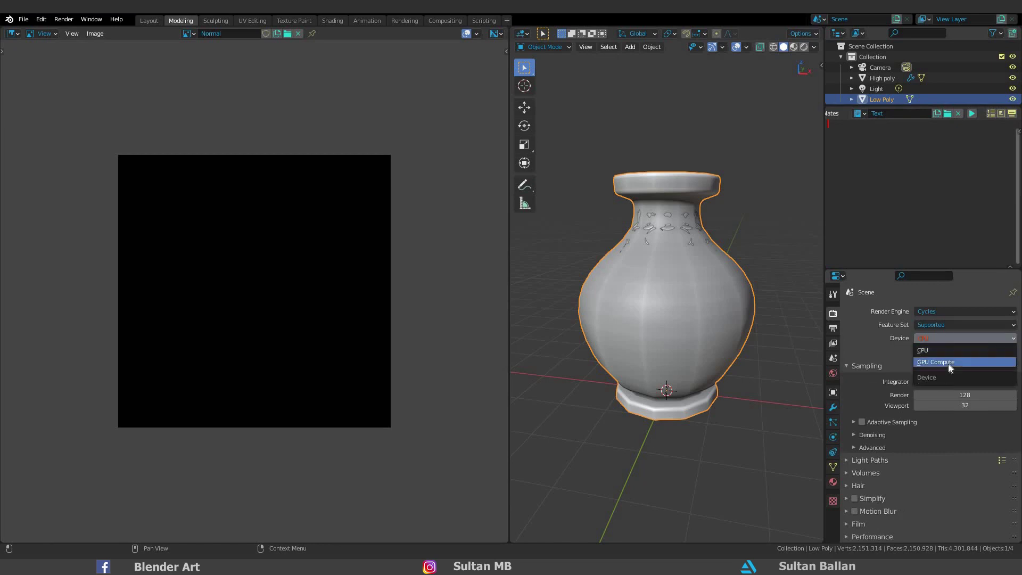
pyautogui.click(945, 362)
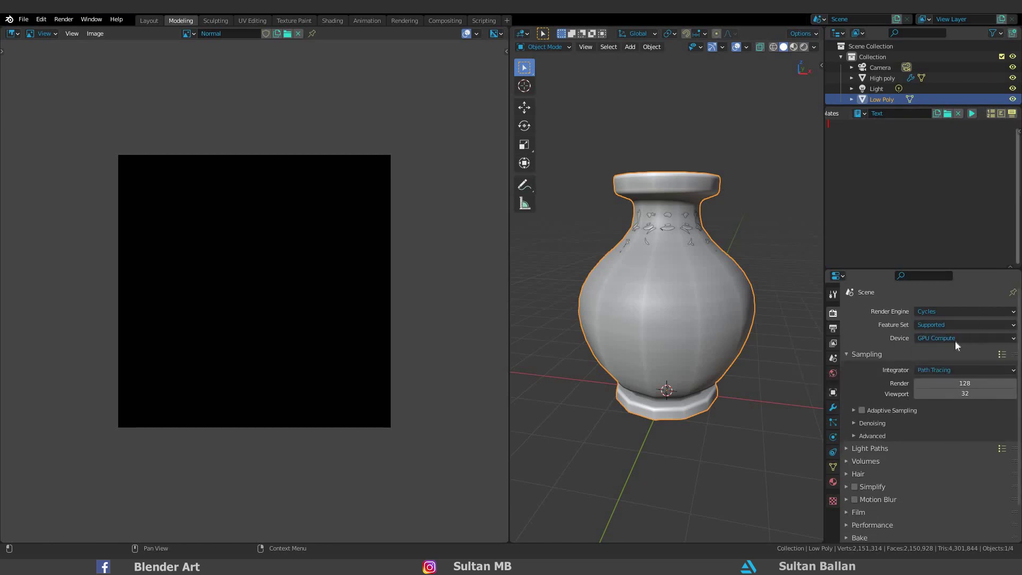
# - Set the bake type to Normal and enable Selected to Active with an extrusion of 0.01 m
pyautogui.scroll(-2, 937, 517)
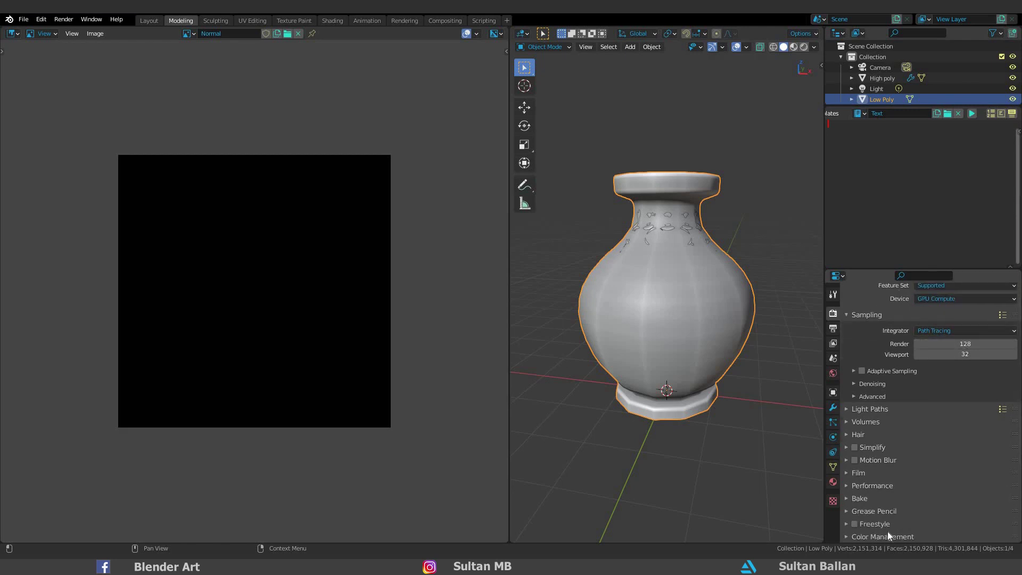
pyautogui.scroll(-8, 930, 375)
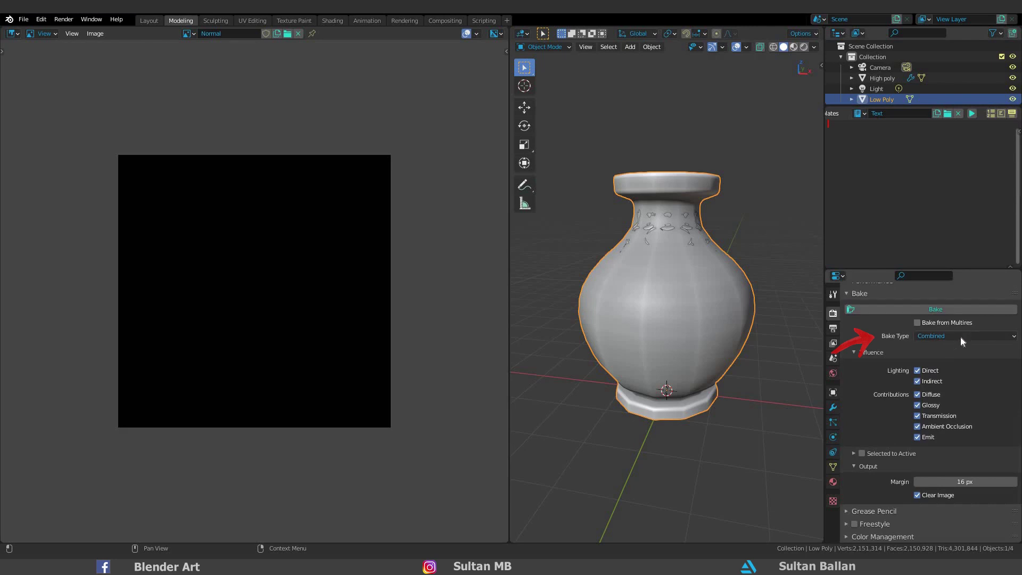
pyautogui.click(960, 336)
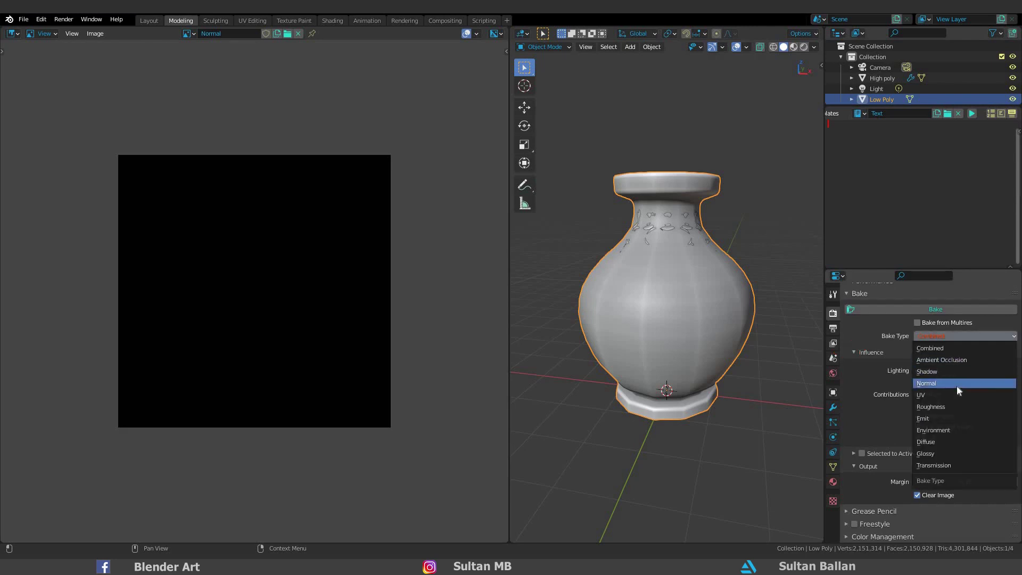
pyautogui.click(940, 381)
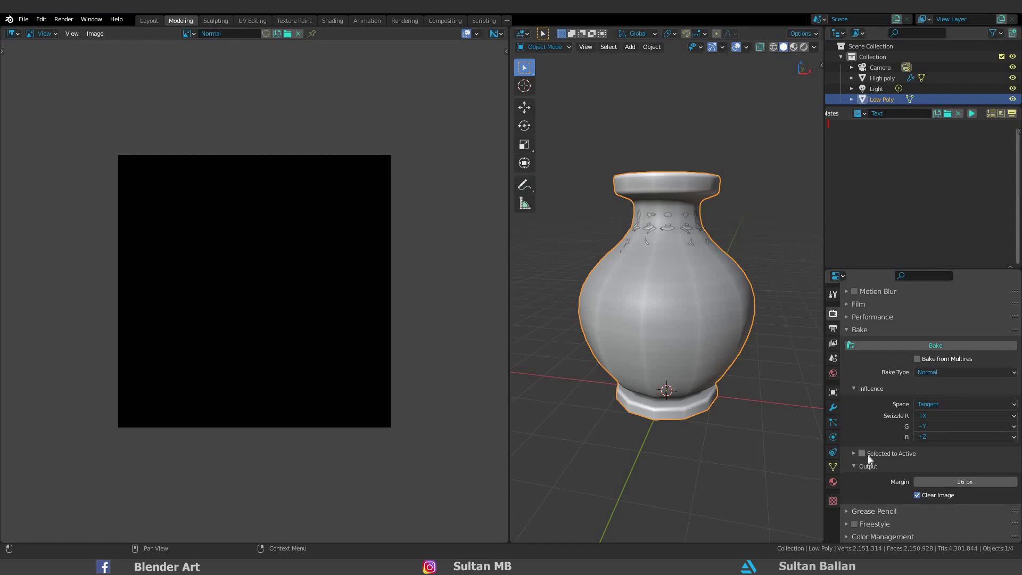
pyautogui.click(939, 453)
pyautogui.scroll(-2, 951, 440)
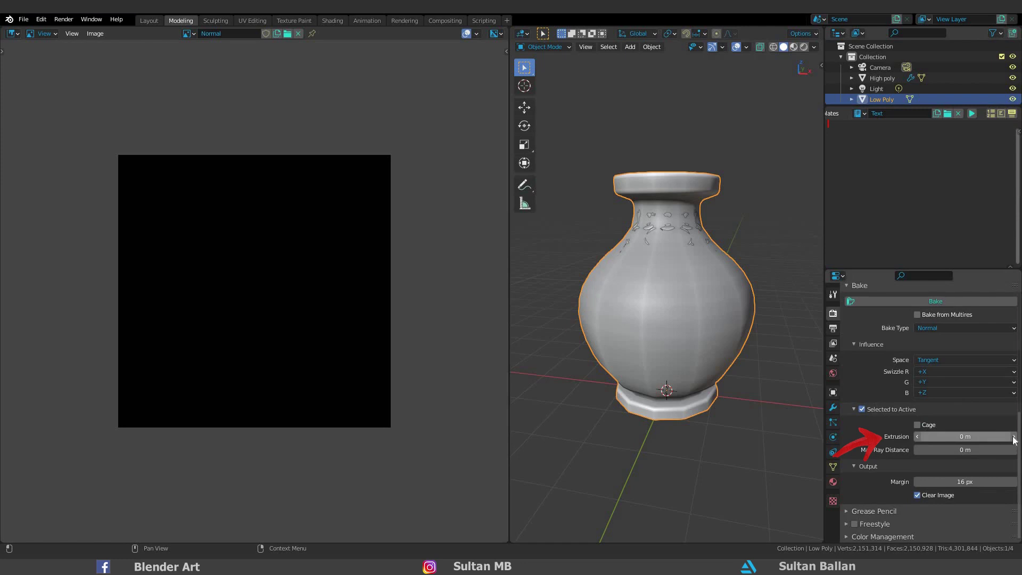
# - Bake the High poly vase's detail onto the active Low Poly vase, rebaking the Normal image with an extrusion of 0.11 m
pyautogui.click(892, 84)
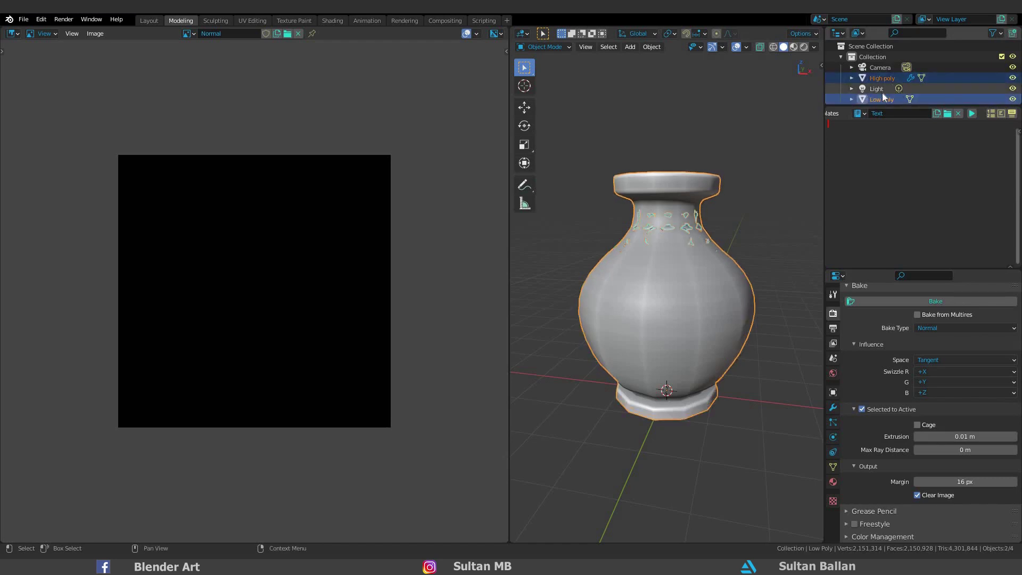
pyautogui.keyDown('ctrl'); pyautogui.click(883, 101); pyautogui.keyUp('ctrl')
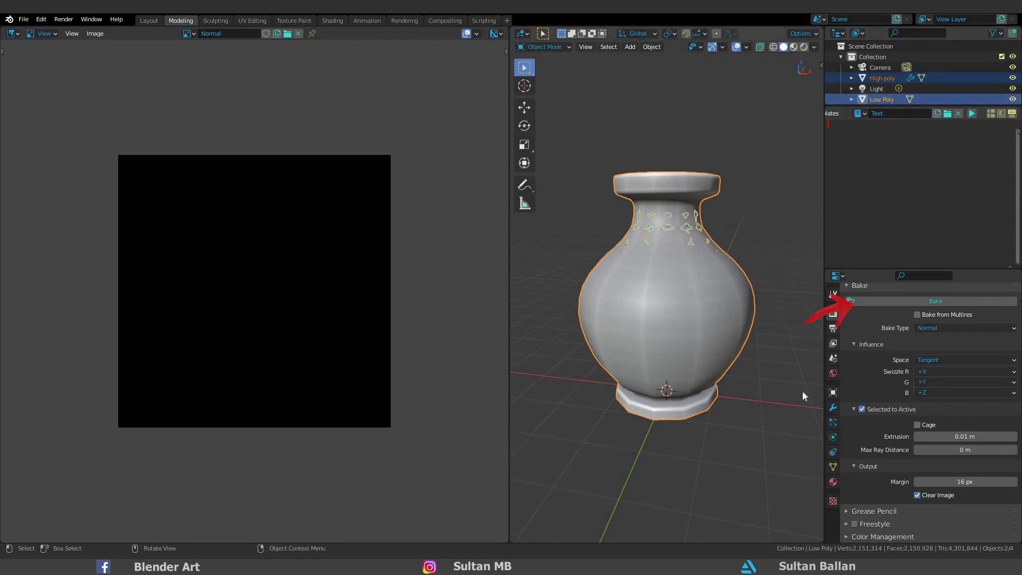
pyautogui.click(913, 305)
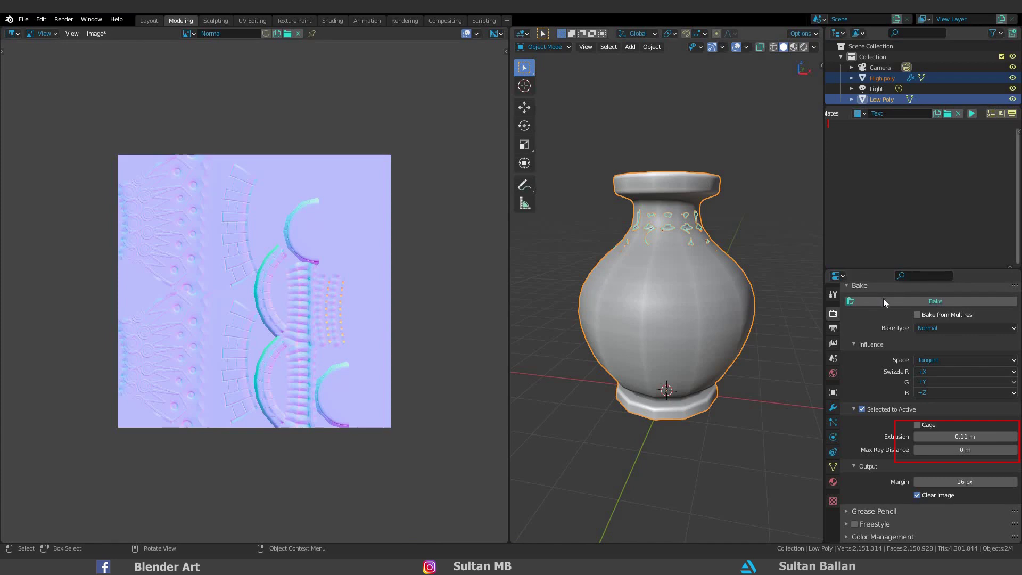
pyautogui.click(883, 300)
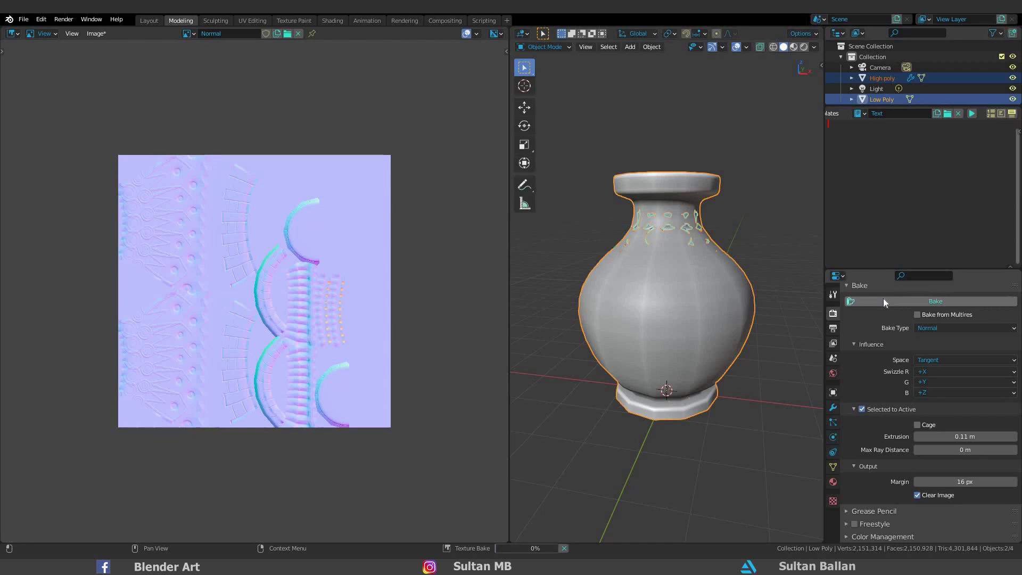
pyautogui.scroll(3, 338, 270)
pyautogui.moveTo(337, 270); pyautogui.dragTo(227, 250, button='middle')
pyautogui.scroll(1, 227, 265)
pyautogui.scroll(-4, 405, 266)
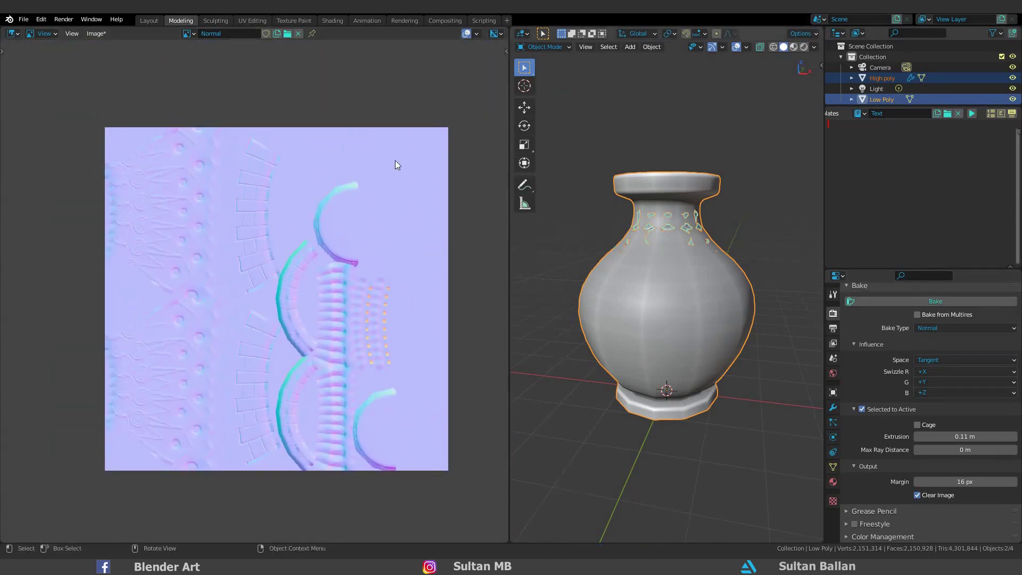
# - Close the Image Editor area to enlarge the 3D viewport and set the viewport shading to Material Preview
pyautogui.moveTo(509, 536); pyautogui.dragTo(11, 534)
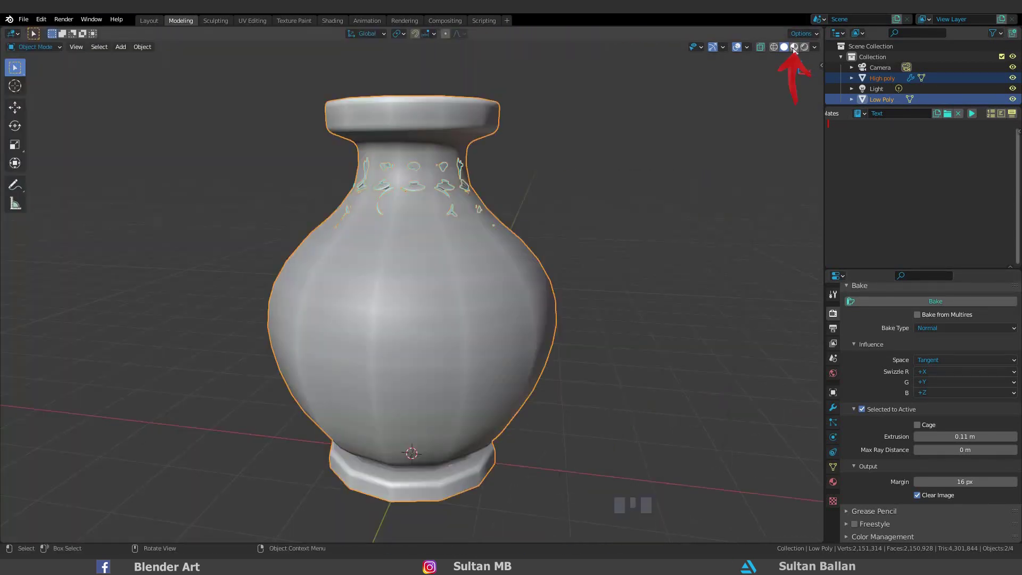
pyautogui.press('z')
pyautogui.click(449, 283)
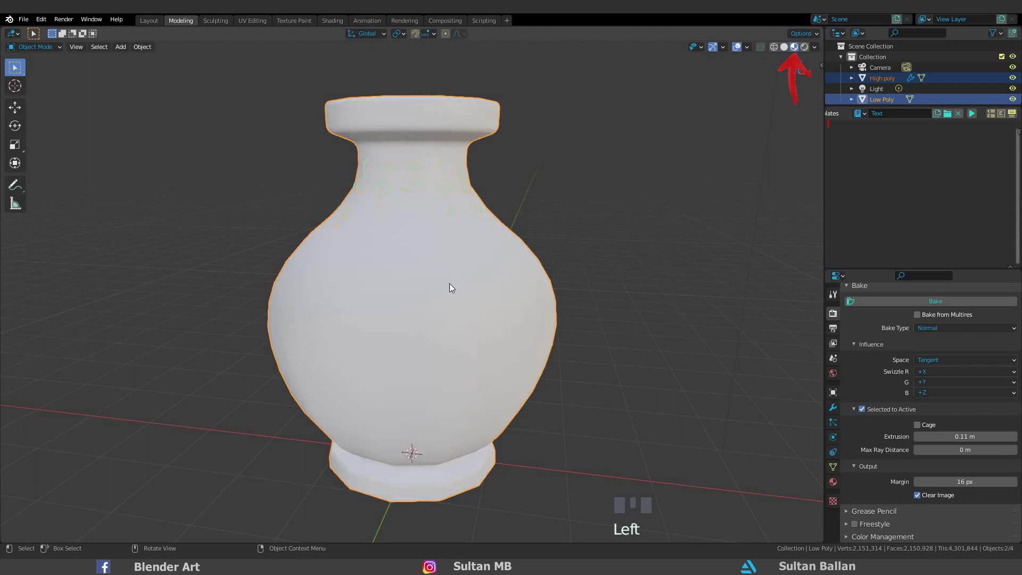
pyautogui.scroll(-3, 495, 283)
pyautogui.moveTo(502, 283)
pyautogui.mouseDown(button='middle')
pyautogui.moveTo(474, 297)
pyautogui.moveTo(743, 66)
pyautogui.mouseUp(button='middle')
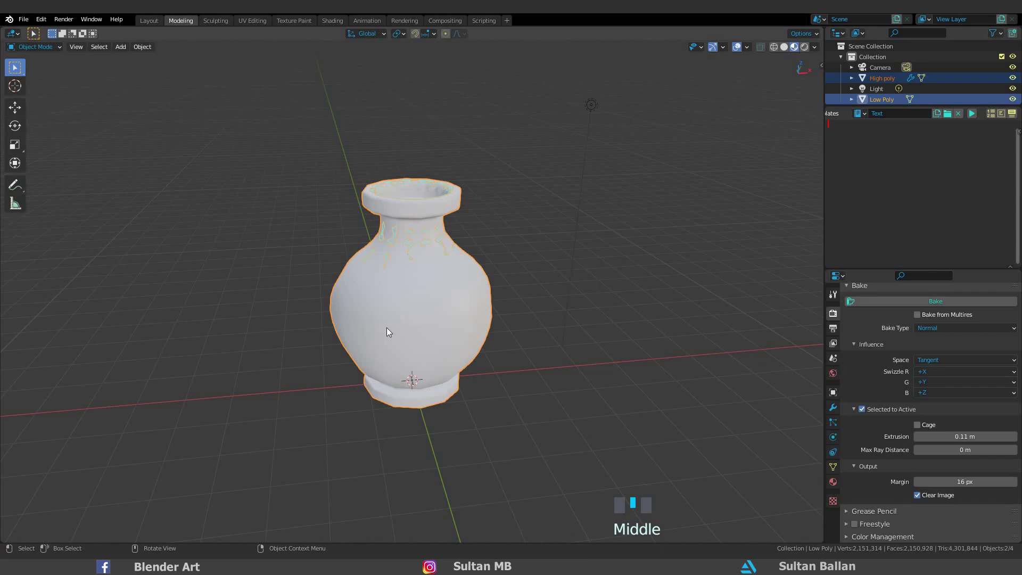
pyautogui.press('g')
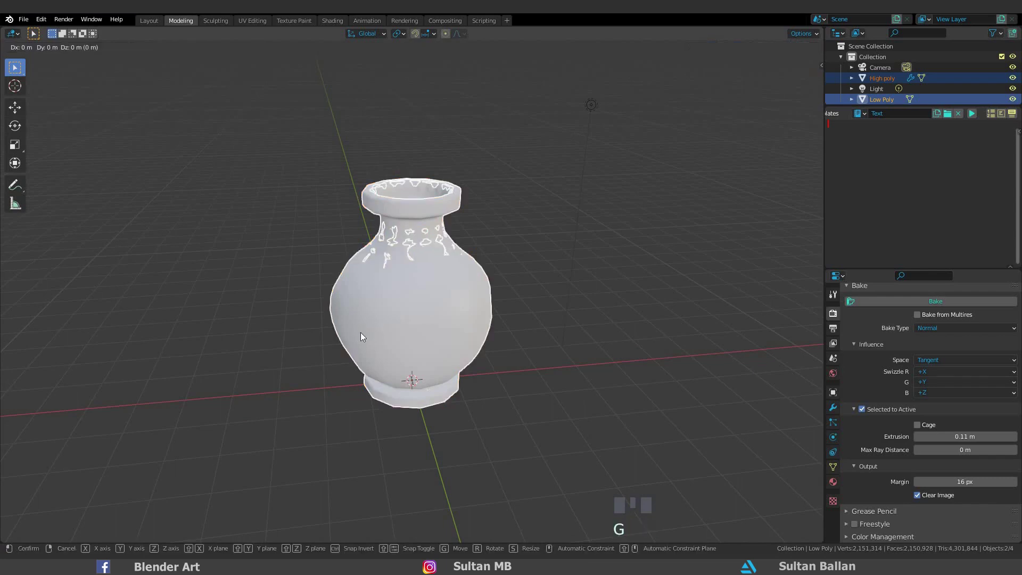
pyautogui.press('x')
pyautogui.rightClick(382, 326)
# - Move the Low Poly vase about 3.72 m along the X axis so it stands beside the High poly vase
pyautogui.click(884, 79)
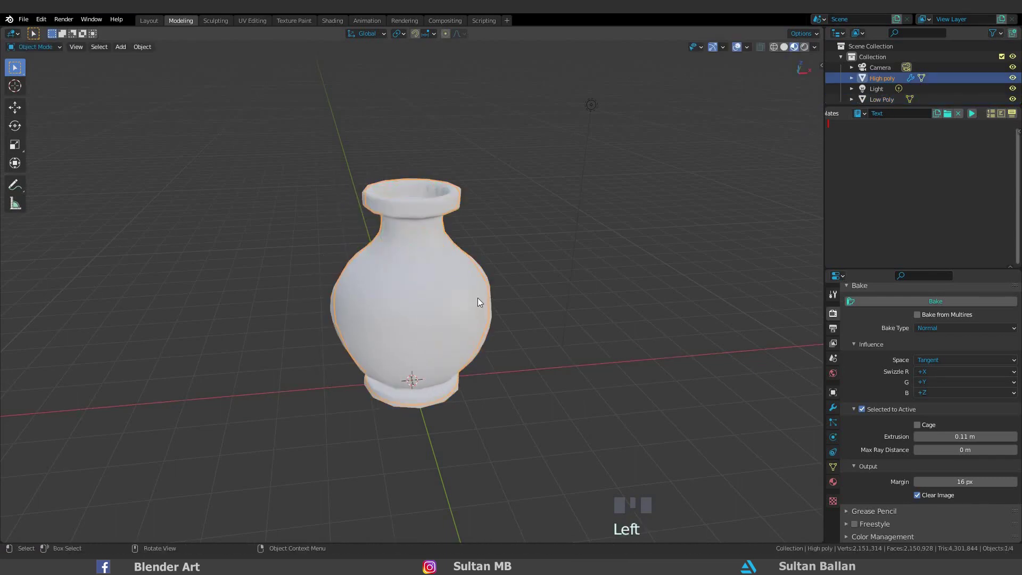
pyautogui.click(442, 301)
pyautogui.press('g')
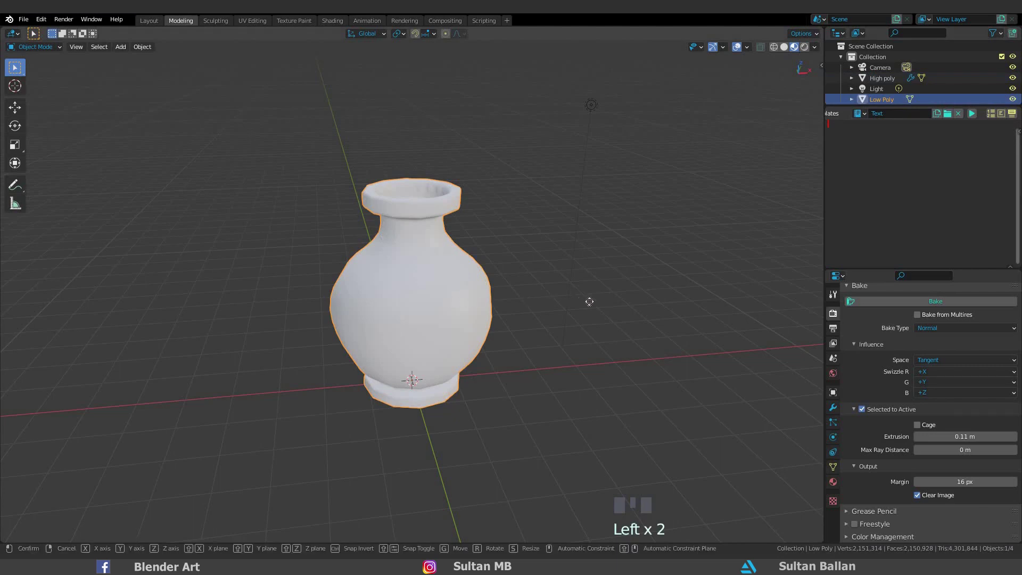
pyautogui.press('x')
pyautogui.click(596, 304)
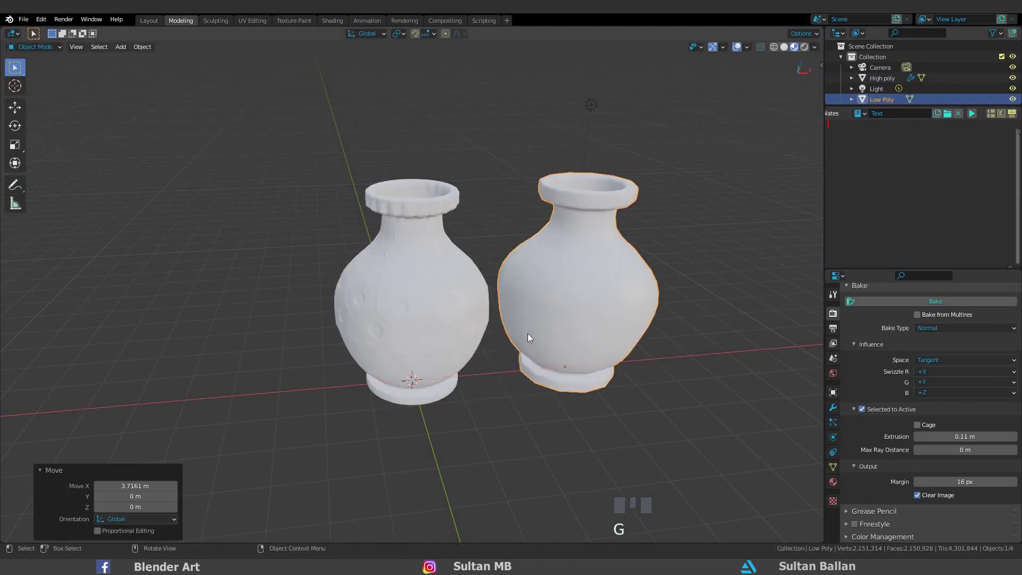
pyautogui.hotkey('alt', 'a')
pyautogui.scroll(2, 451, 321)
pyautogui.keyDown('shift'); pyautogui.moveTo(451, 321); pyautogui.dragTo(605, 298, button='middle'); pyautogui.keyUp('shift')
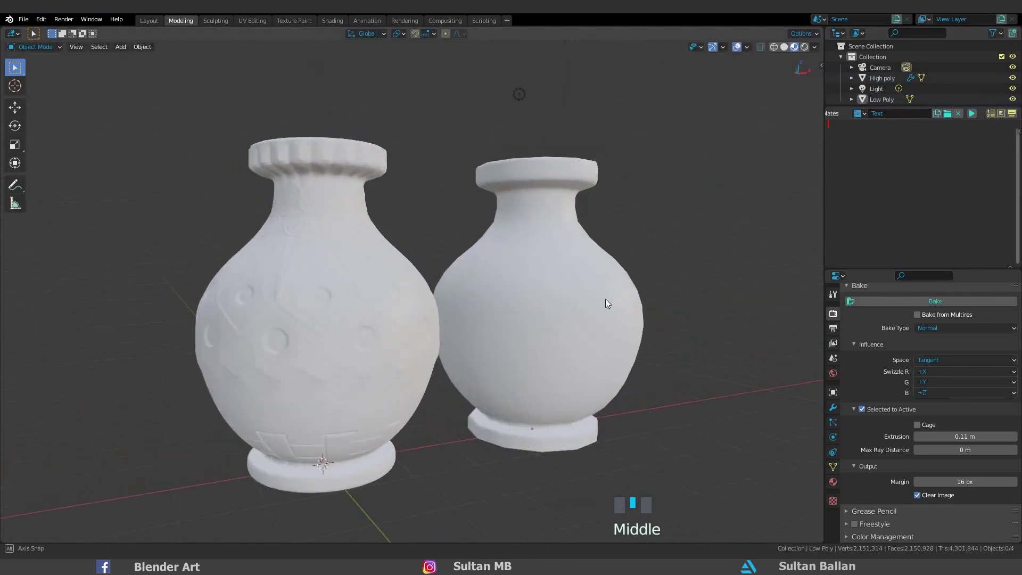
# - Select the Low Poly vase, split the 3D viewport and show its material in a Shader Editor with the sidebar hidden
pyautogui.click(524, 289)
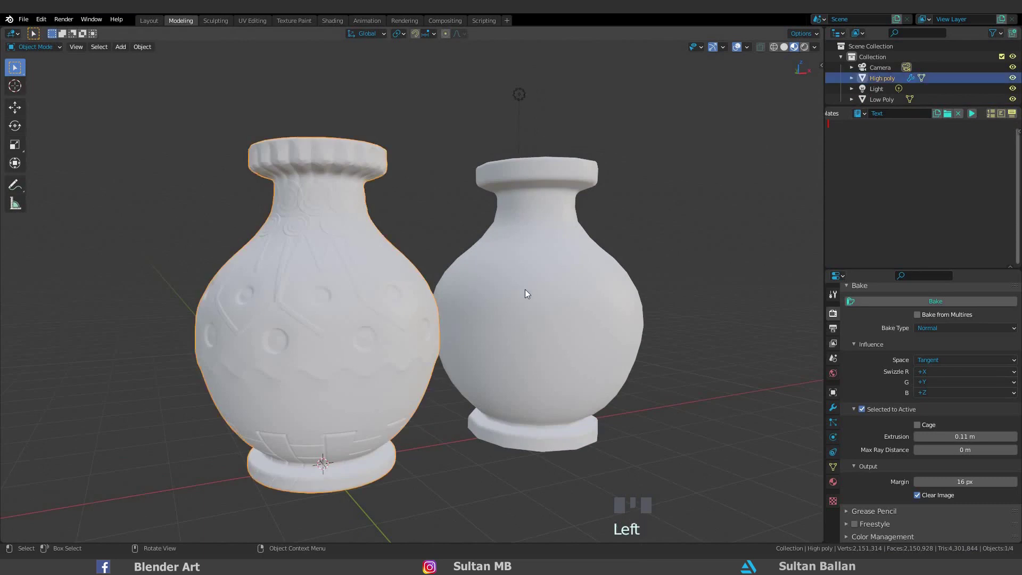
pyautogui.click(607, 260)
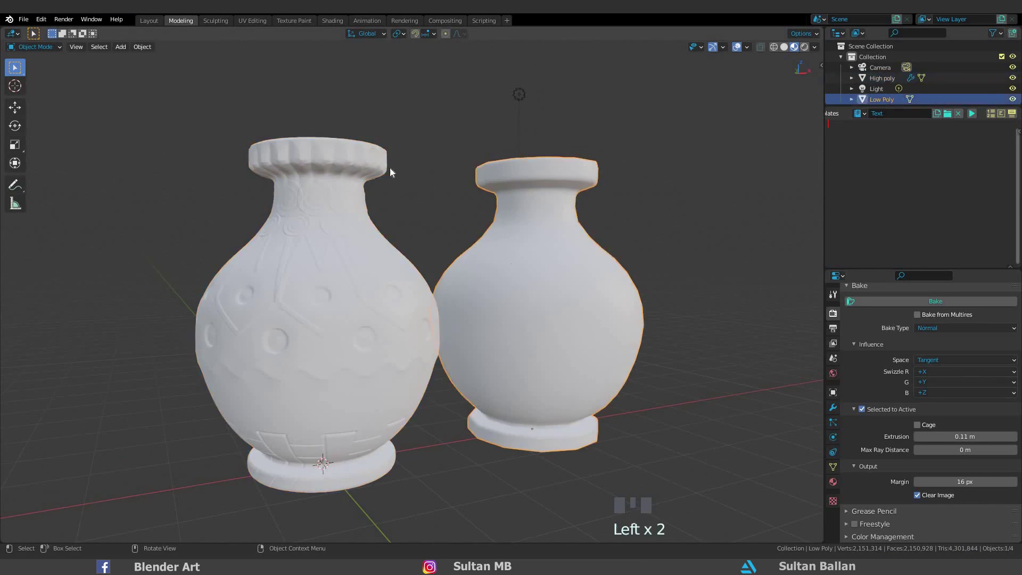
pyautogui.moveTo(2, 537); pyautogui.dragTo(359, 425)
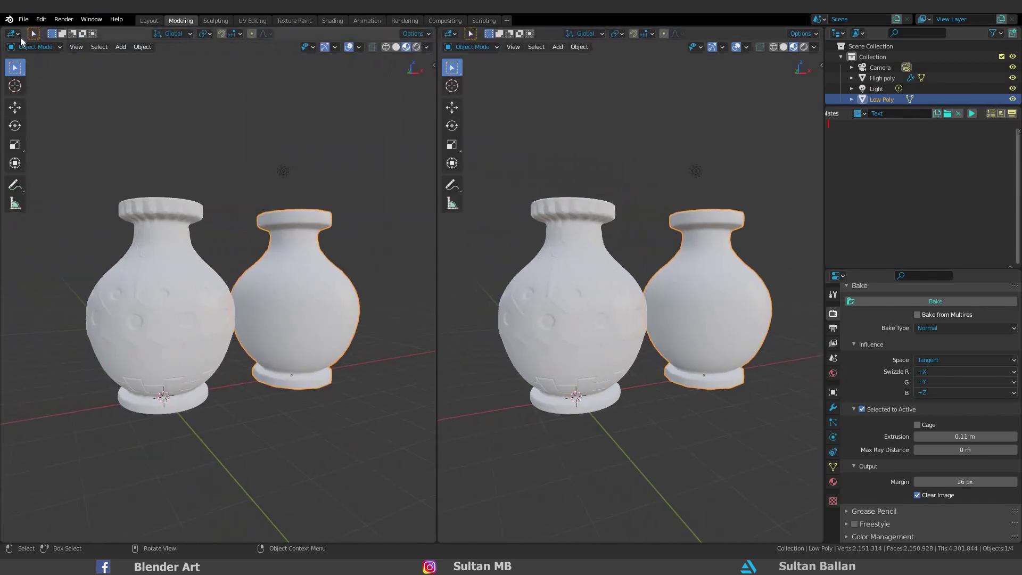
pyautogui.click(13, 34)
pyautogui.click(48, 124)
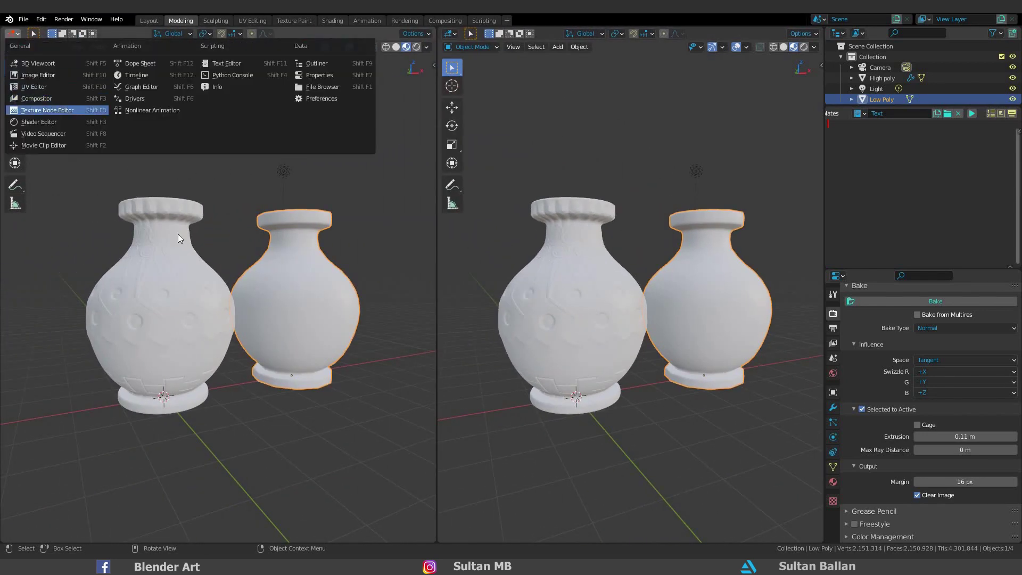
pyautogui.scroll(4, 232, 254)
pyautogui.moveTo(232, 372); pyautogui.dragTo(344, 348, button='middle')
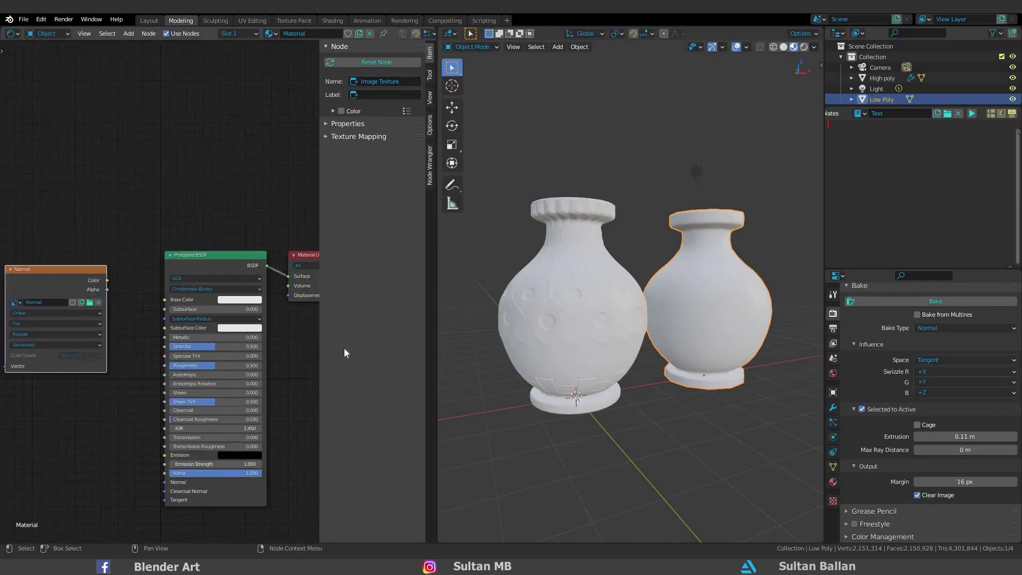
pyautogui.moveTo(238, 307); pyautogui.dragTo(282, 254, button='middle')
pyautogui.press('n')
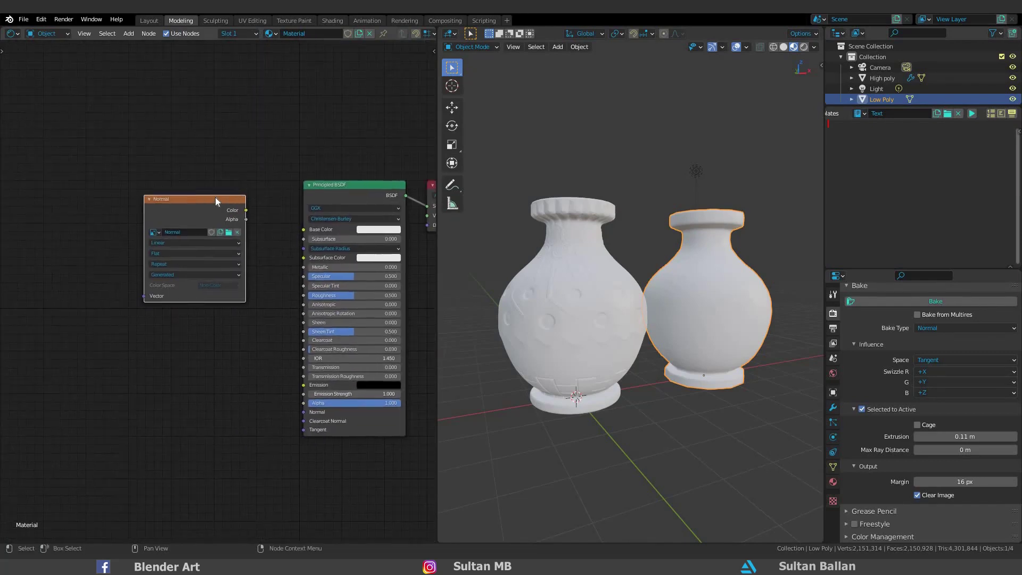
# - Move the Normal image node away from the Principled BSDF and place a Normal Map node between them
pyautogui.press('g')
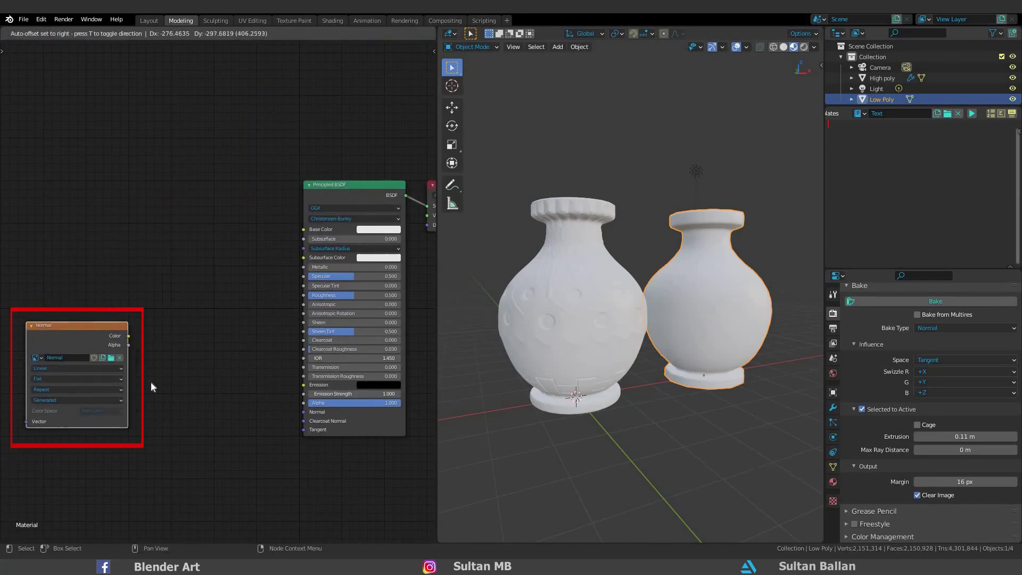
pyautogui.click(151, 382)
pyautogui.hotkey('shift', 'a')
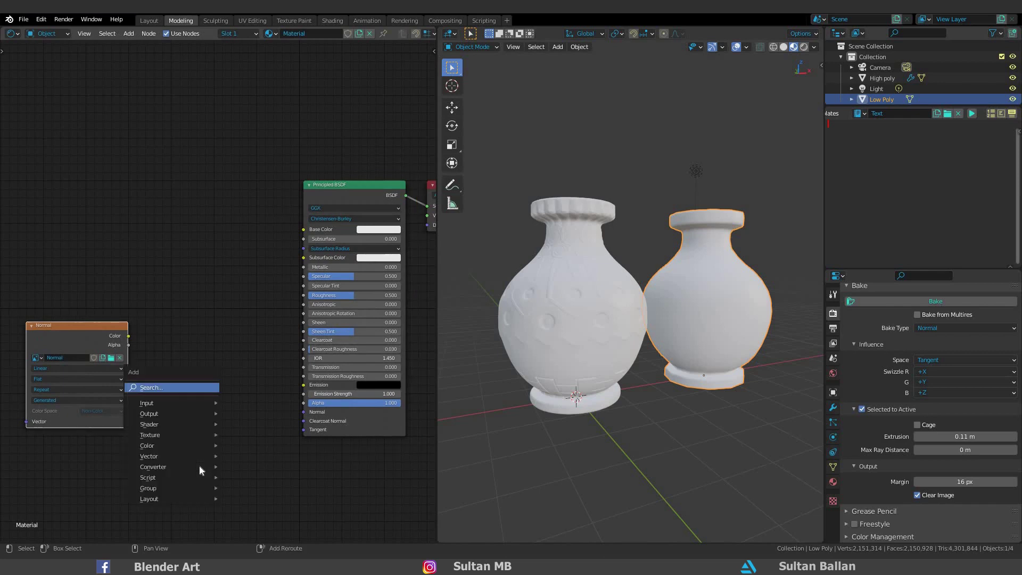
pyautogui.moveTo(193, 467)
pyautogui.moveTo(149, 456)
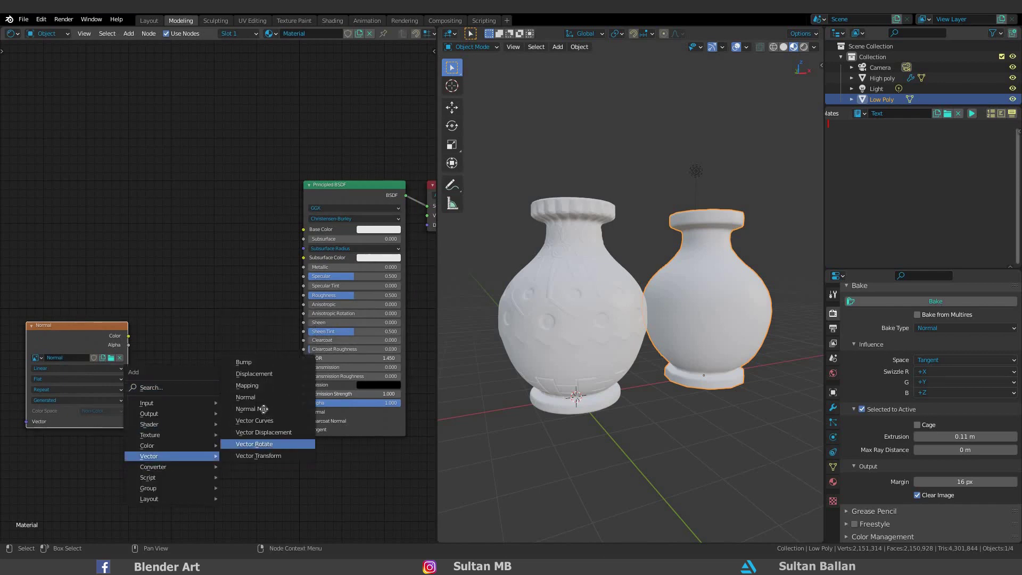
pyautogui.click(250, 408)
pyautogui.click(174, 373)
# - Link the image's Color through the Normal Map node to the Principled BSDF's Normal input, using UVMap as its UV map
pyautogui.moveTo(128, 335); pyautogui.dragTo(176, 431)
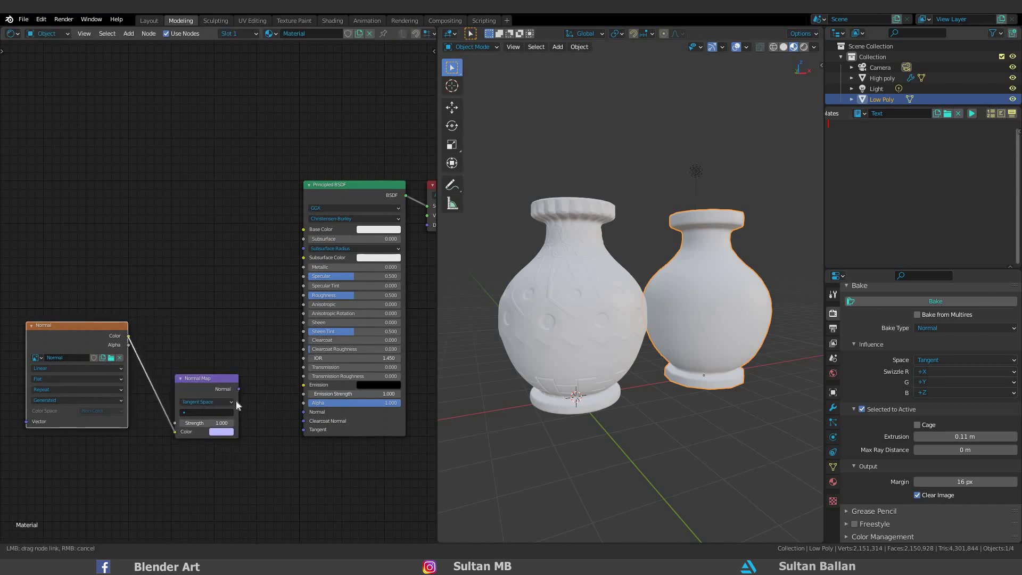
pyautogui.moveTo(239, 388); pyautogui.dragTo(310, 410)
pyautogui.moveTo(192, 413); pyautogui.dragTo(303, 411)
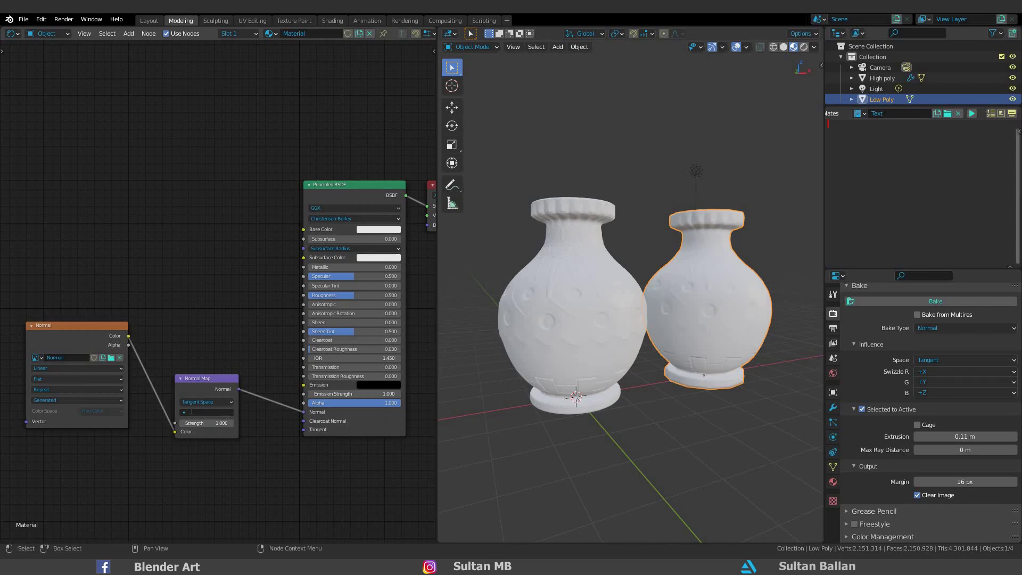
pyautogui.click(207, 411)
pyautogui.click(198, 428)
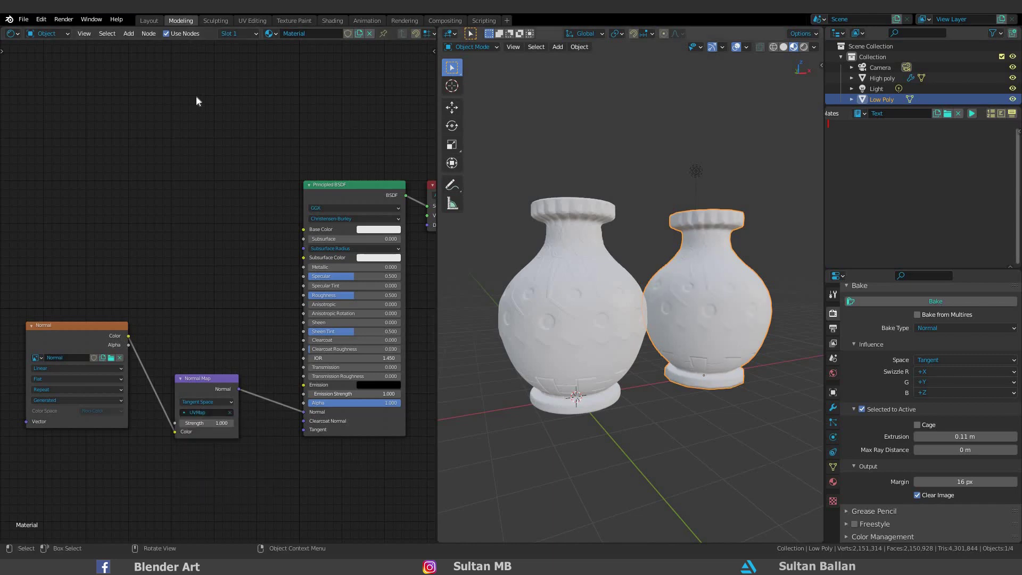
# - Close the Shader Editor area and compare the baked Low Poly vase with the High poly vase in the enlarged viewport
pyautogui.moveTo(439, 537); pyautogui.dragTo(448, 366)
pyautogui.scroll(2, 450, 369)
pyautogui.moveTo(458, 366); pyautogui.dragTo(437, 372, button='middle')
pyautogui.scroll(-1, 401, 375)
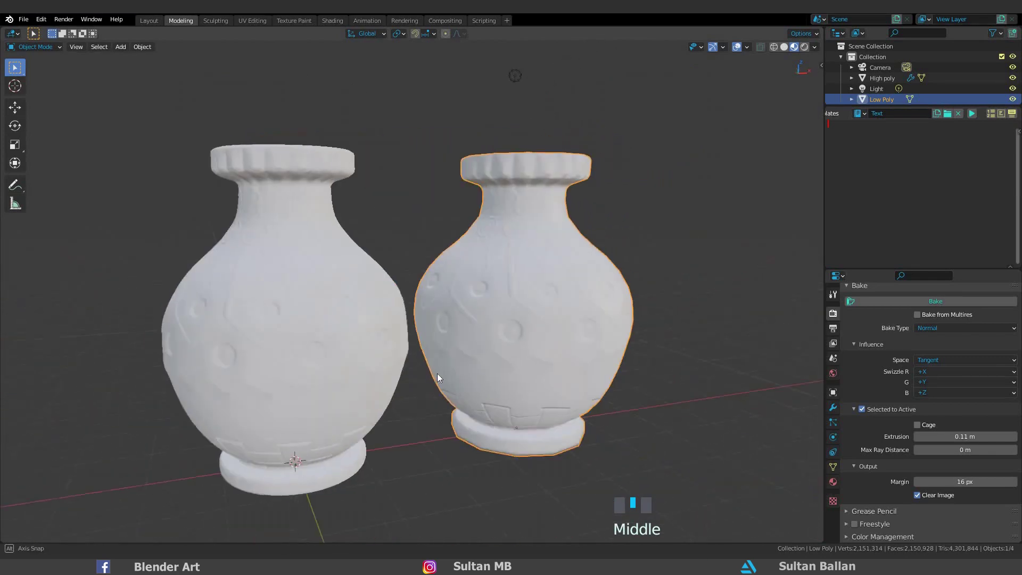
pyautogui.scroll(-3, 406, 281)
# - Select both vases and examine the difference in their mesh density in Edit Mode
pyautogui.moveTo(245, 145); pyautogui.dragTo(466, 349)
pyautogui.moveTo(466, 349); pyautogui.dragTo(467, 351, button='middle')
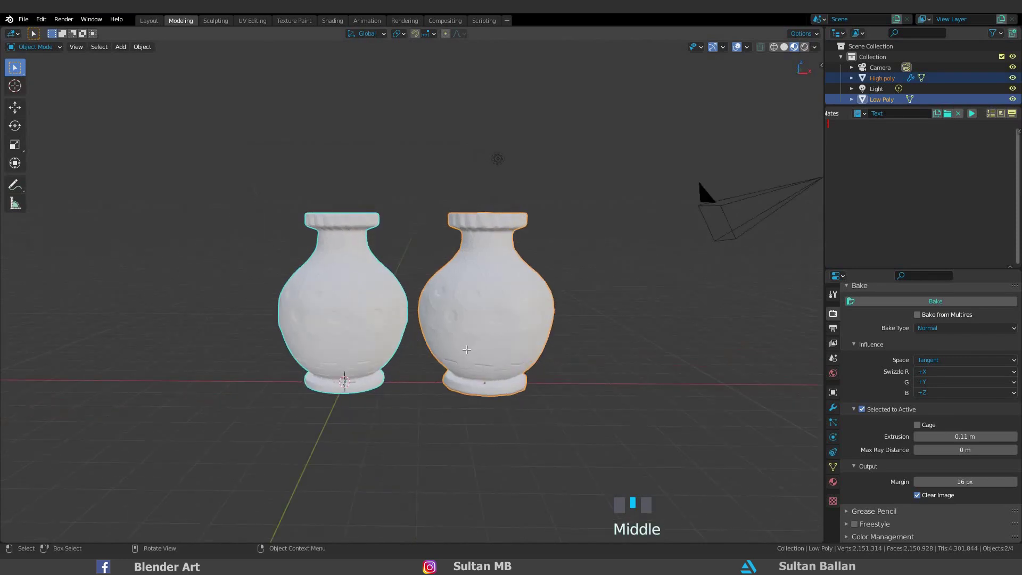
pyautogui.press('Tab')
pyautogui.moveTo(454, 304); pyautogui.dragTo(499, 276, button='middle')
pyautogui.press('Tab')
pyautogui.press('Tab')
pyautogui.press('Tab')
pyautogui.scroll(-1, 252, 285)
# - Save the file and delete the High poly vase
pyautogui.click(232, 285)
pyautogui.hotkey('ctrl', 's')
pyautogui.click(395, 278)
pyautogui.press('x')
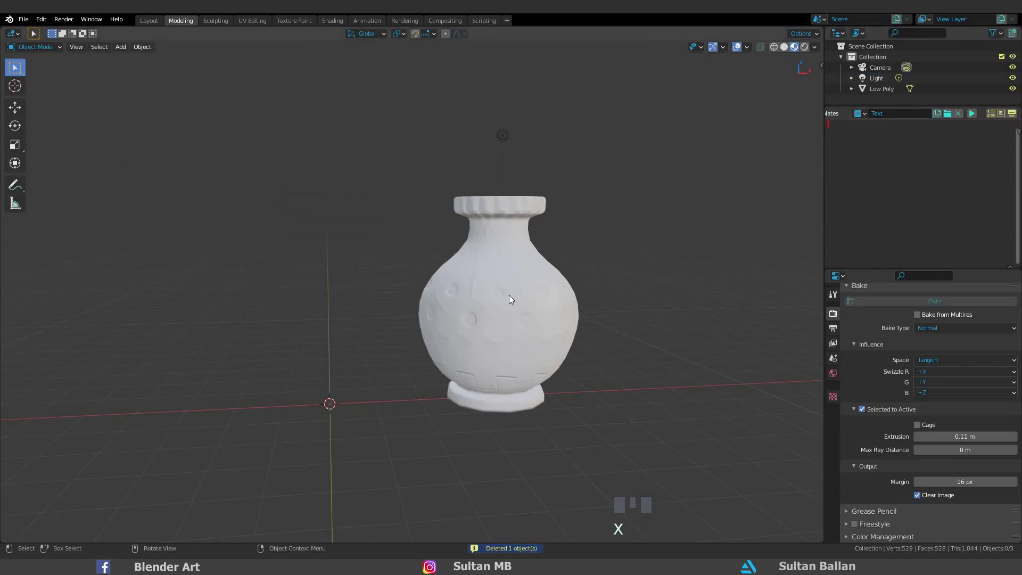
# - Snap the Low Poly vase to the 3D cursor at the world origin and deselect it
pyautogui.click(509, 296)
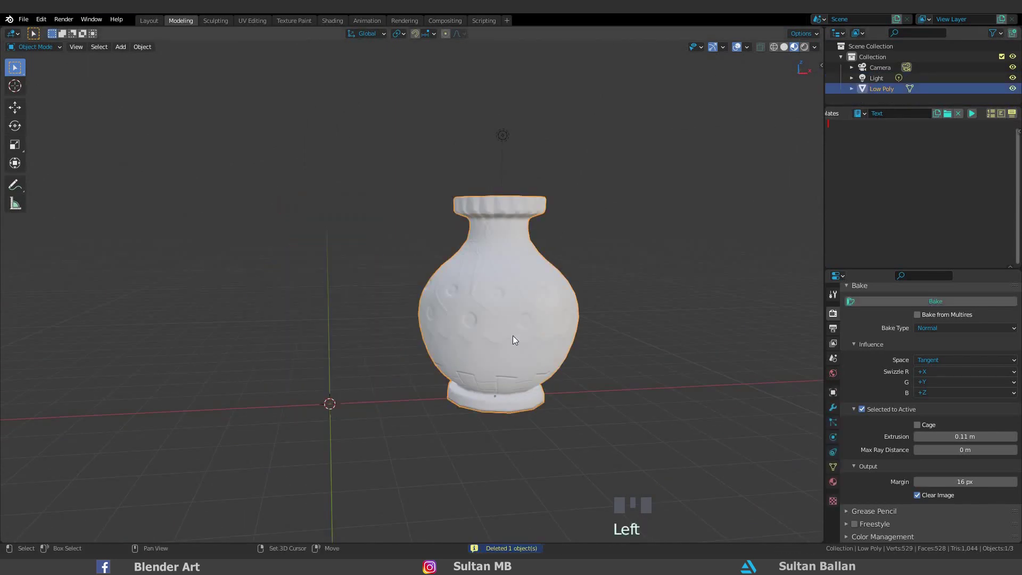
pyautogui.hotkey('shift', 's')
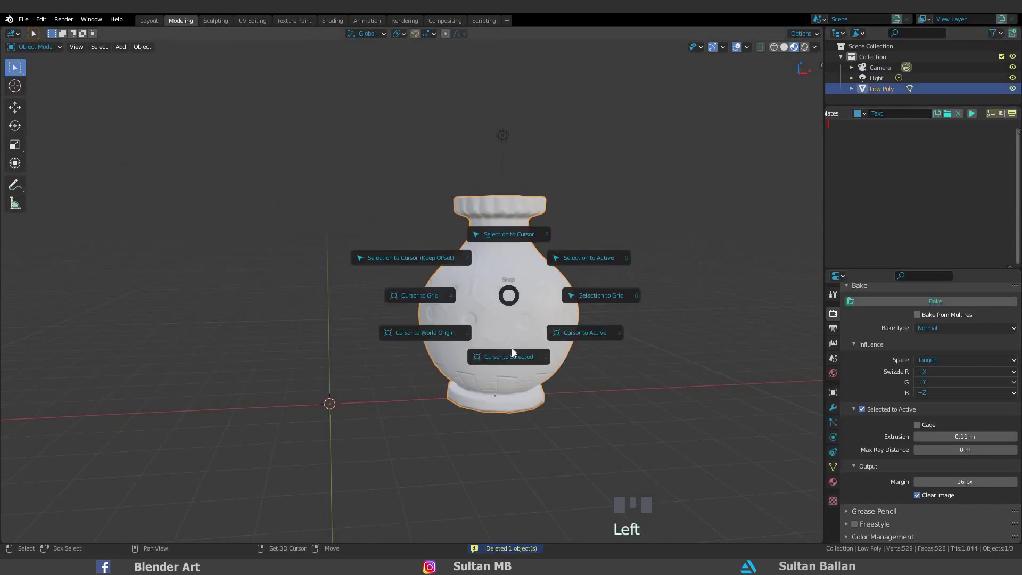
pyautogui.click(508, 237)
pyautogui.click(484, 320)
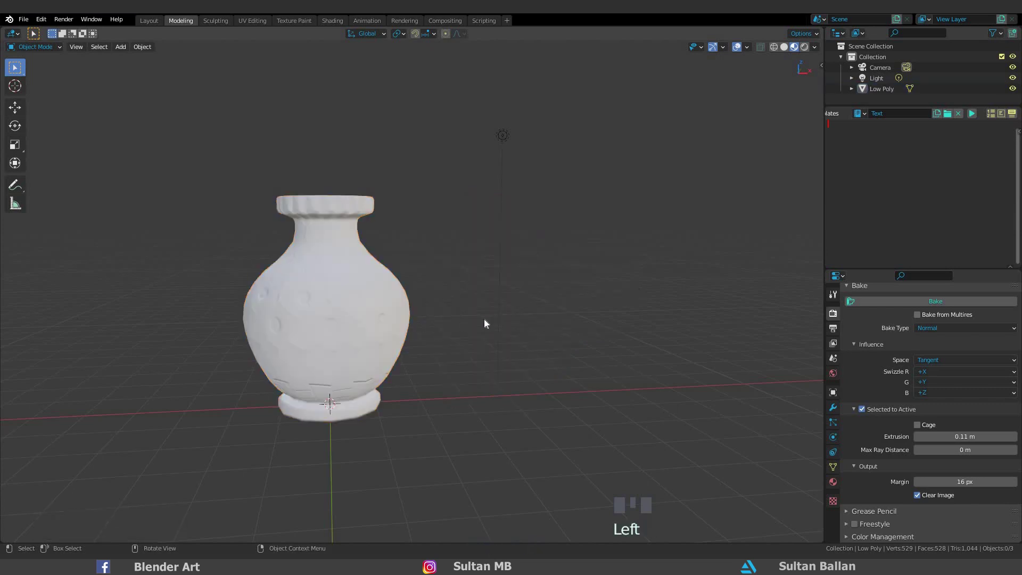
pyautogui.keyDown('shift'); pyautogui.moveTo(484, 320); pyautogui.dragTo(505, 358, button='middle'); pyautogui.keyUp('shift')
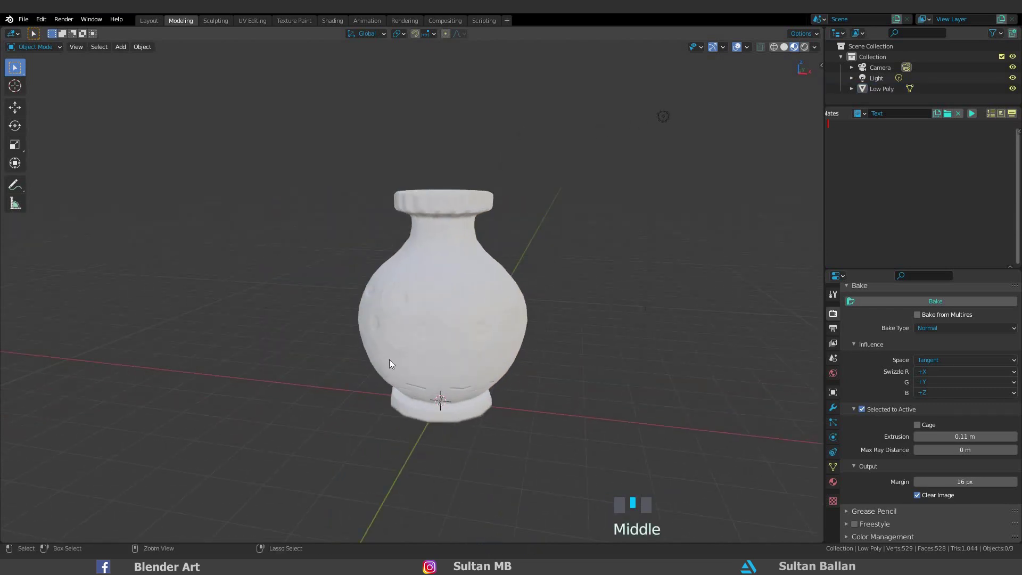